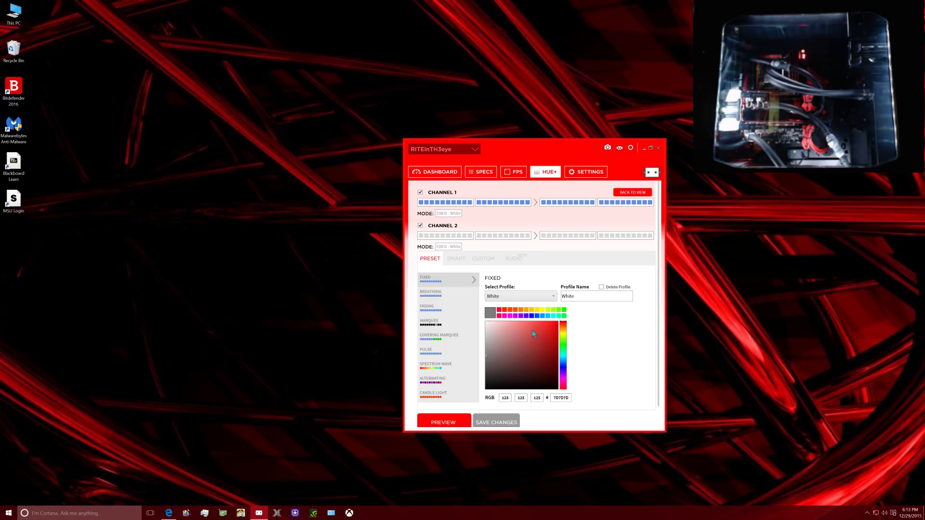
- Load the Red fixed profile, save it and light the case red
{"action": "scroll", "coordinate": [519, 358], "scroll_direction": "down", "scroll_amount": 1}
{"action": "scroll", "coordinate": [496, 357], "scroll_direction": "up", "scroll_amount": 1}
{"action": "scroll", "coordinate": [530, 357], "scroll_direction": "down", "scroll_amount": 1}
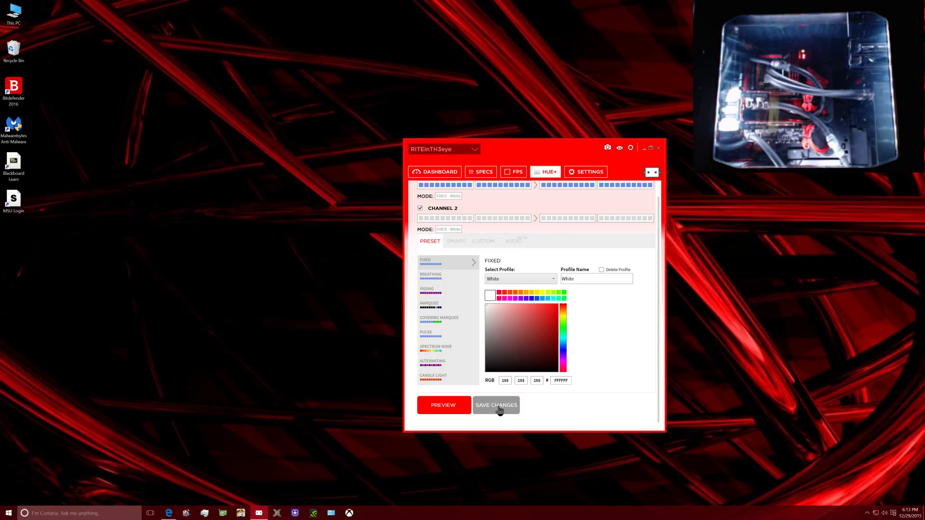
{"action": "left_click", "coordinate": [519, 278]}
{"action": "left_click", "coordinate": [519, 294]}
{"action": "left_click", "coordinate": [512, 404]}
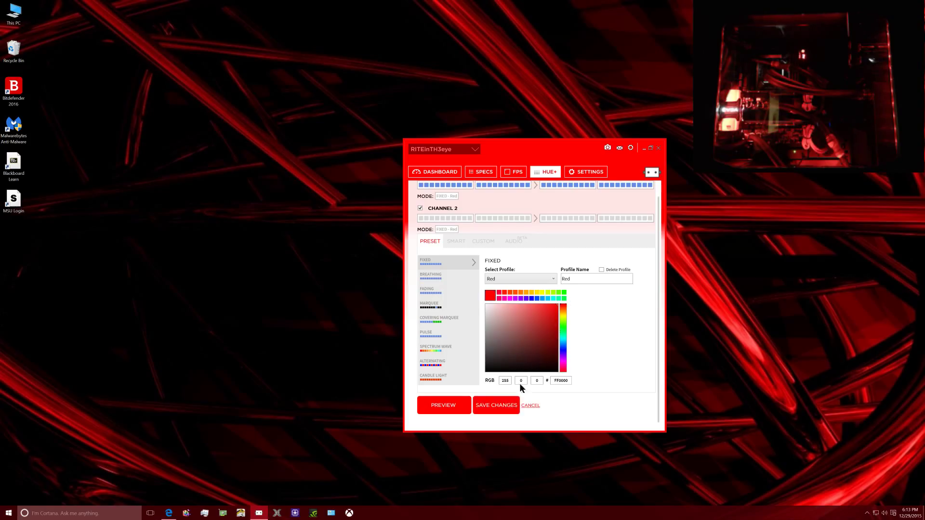
{"action": "left_click", "coordinate": [507, 414]}
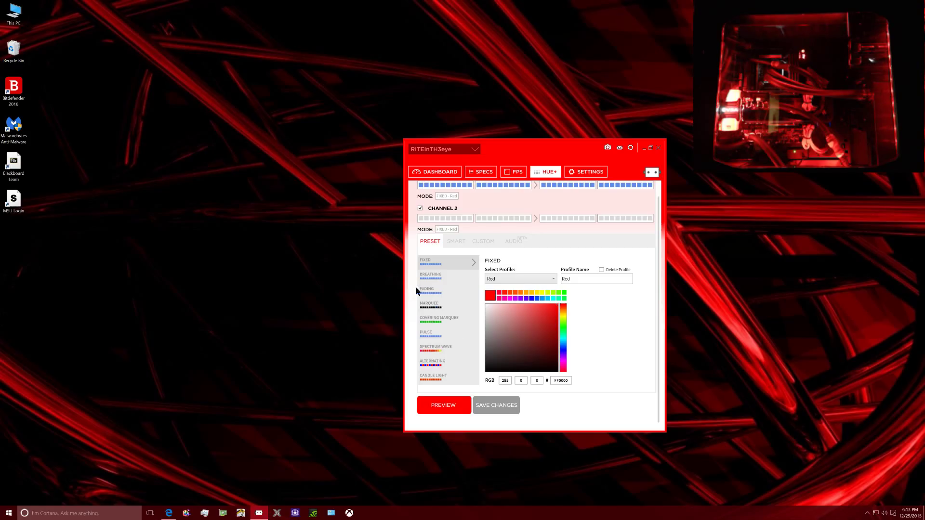
- Load and apply the blue Default fixed profile
{"action": "left_click", "coordinate": [522, 274]}
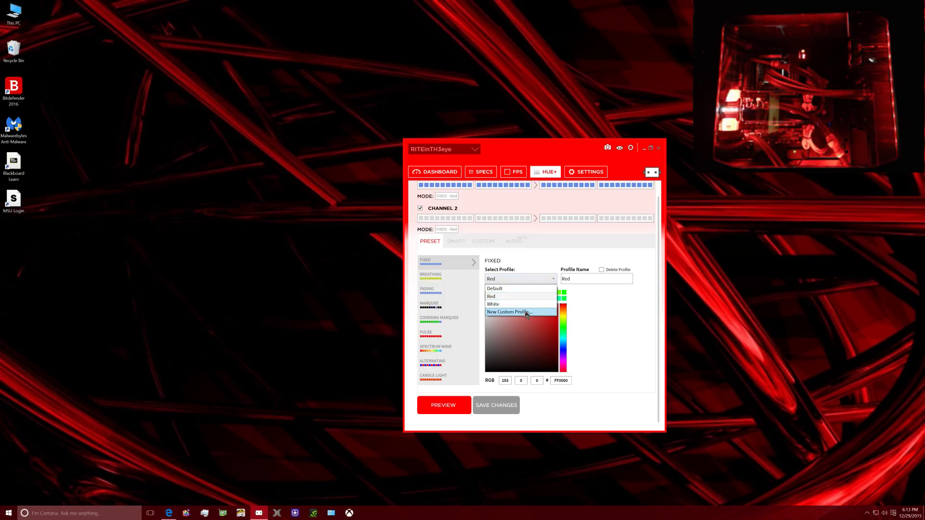
{"action": "left_click", "coordinate": [525, 289]}
{"action": "left_click", "coordinate": [510, 410]}
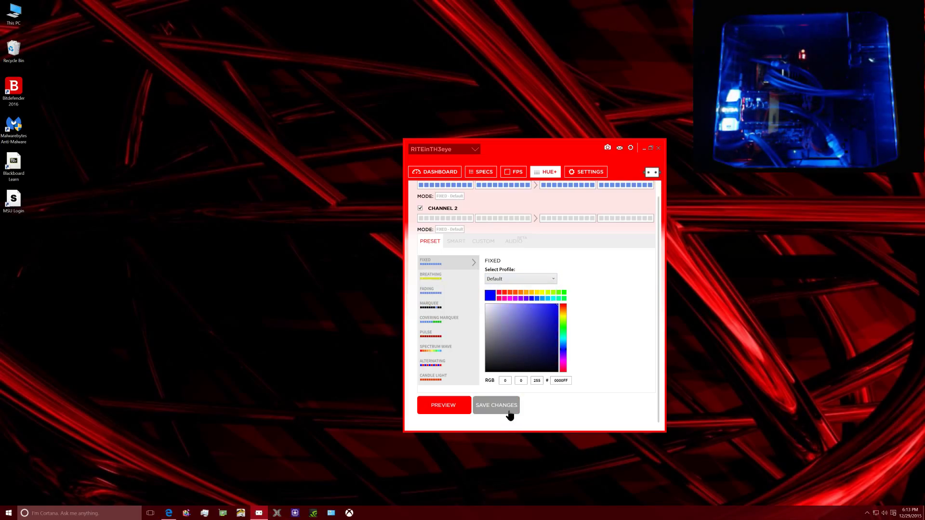
- Create Custom Profile 3 in dark blue 000F77, save it, and show the Breathing preset
{"action": "left_click", "coordinate": [561, 339]}
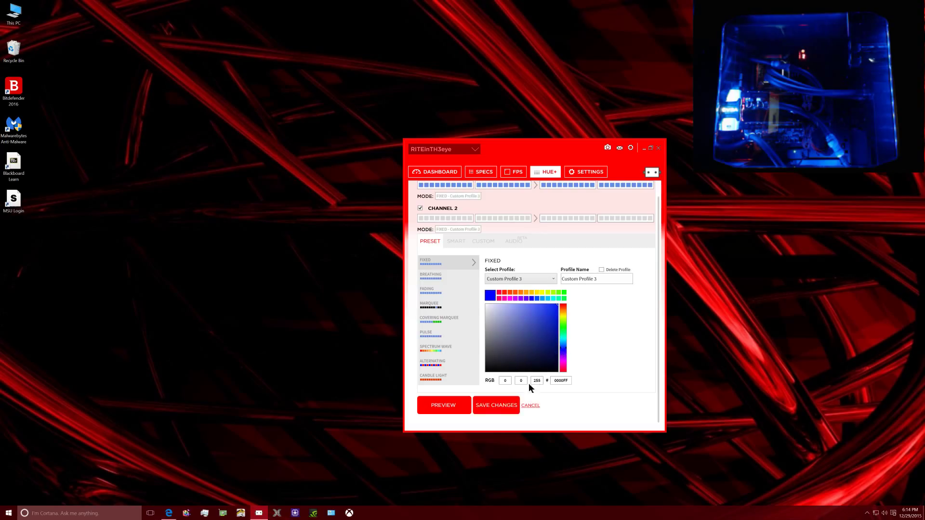
{"action": "left_click", "coordinate": [508, 407]}
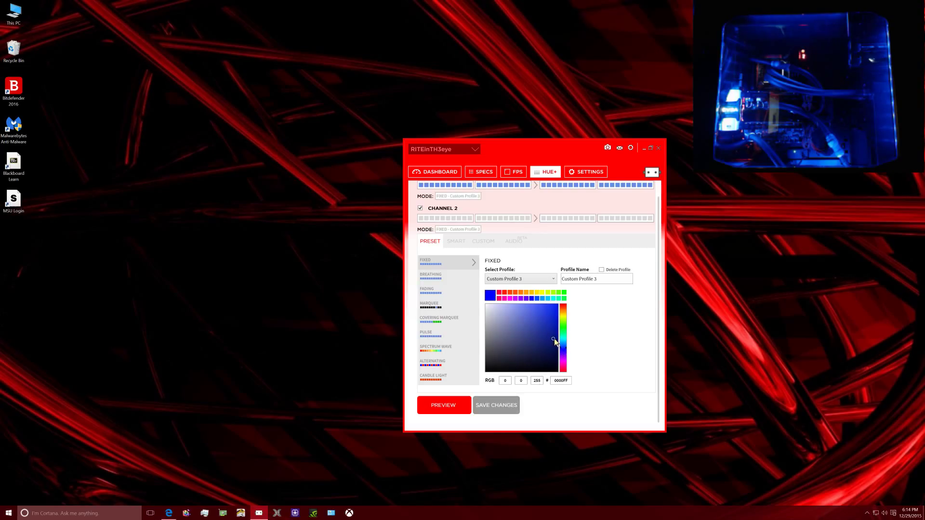
{"action": "left_click", "coordinate": [564, 344]}
{"action": "left_click", "coordinate": [501, 408]}
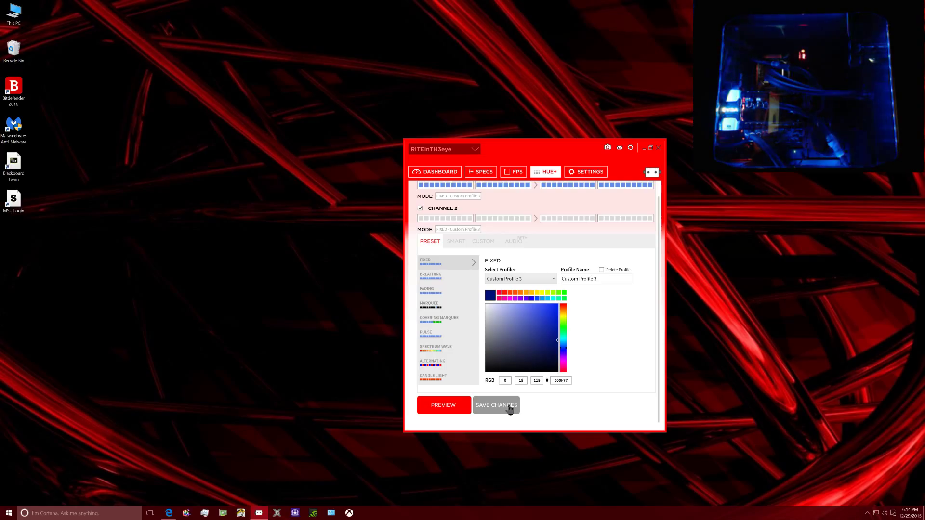
{"action": "left_click", "coordinate": [441, 277]}
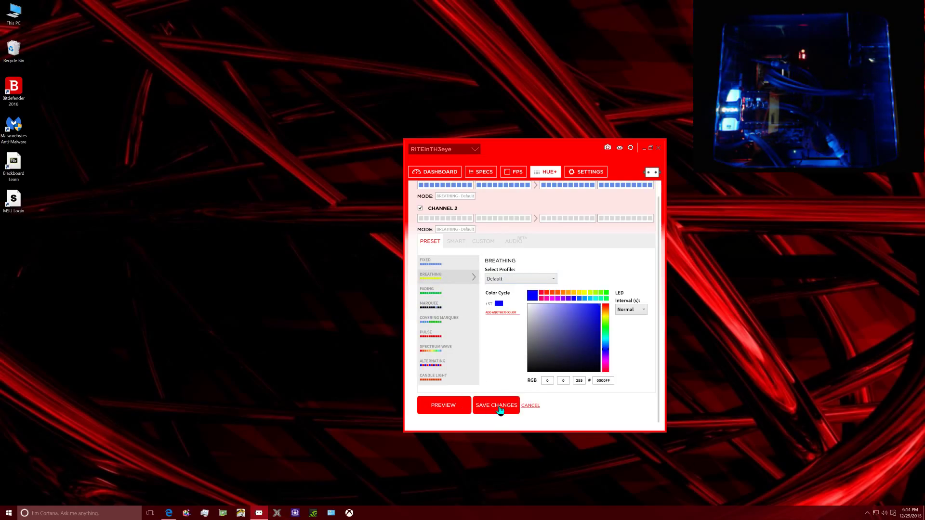
- Load and apply the orange and blue breathing Custom Profile 1
{"action": "left_click", "coordinate": [528, 279]}
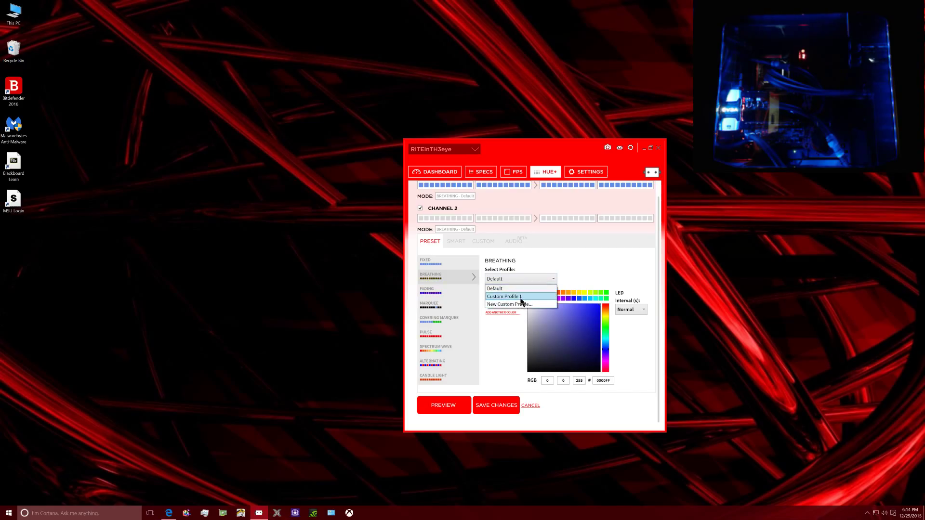
{"action": "left_click", "coordinate": [523, 300]}
{"action": "left_click", "coordinate": [505, 408]}
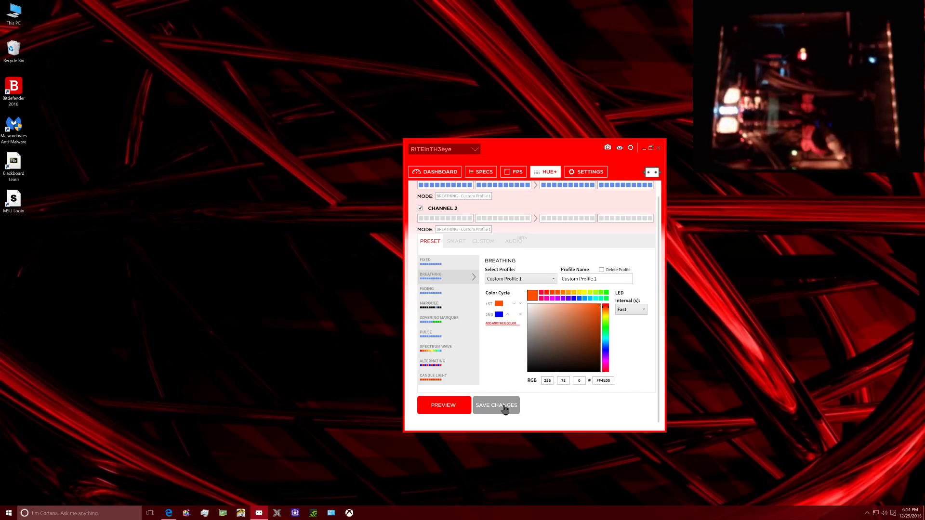
- Set the breathing interval to Fastest, then Slowest, save it, and show the Fading preset
{"action": "left_click", "coordinate": [635, 308]}
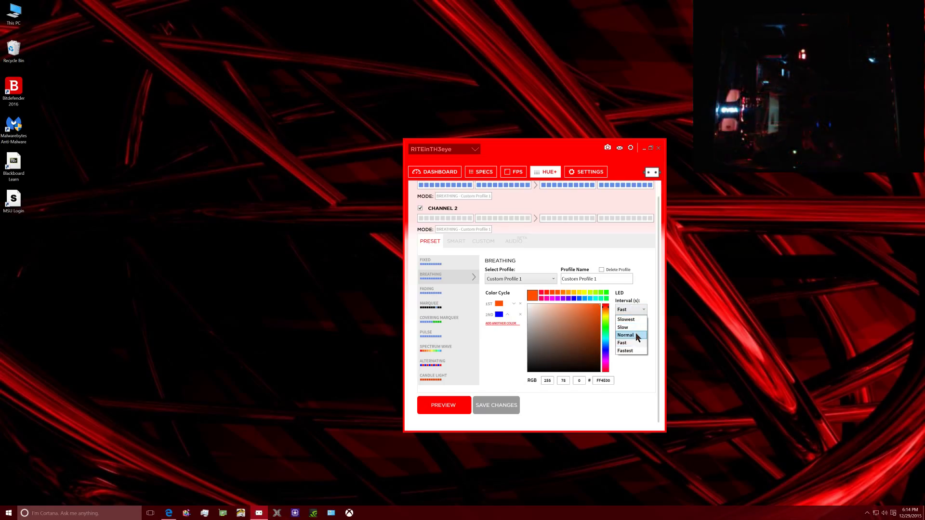
{"action": "left_click", "coordinate": [633, 351]}
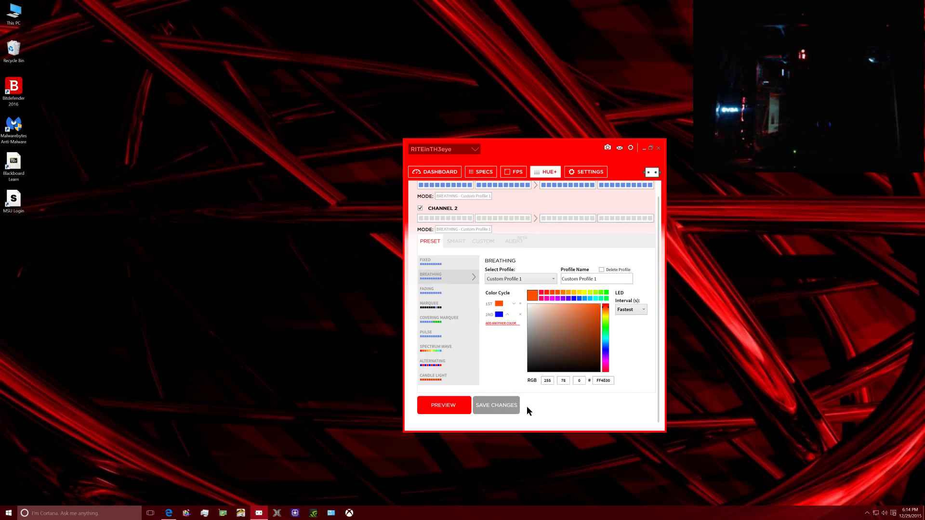
{"action": "left_click", "coordinate": [633, 312]}
{"action": "left_click", "coordinate": [626, 320]}
{"action": "left_click", "coordinate": [496, 413]}
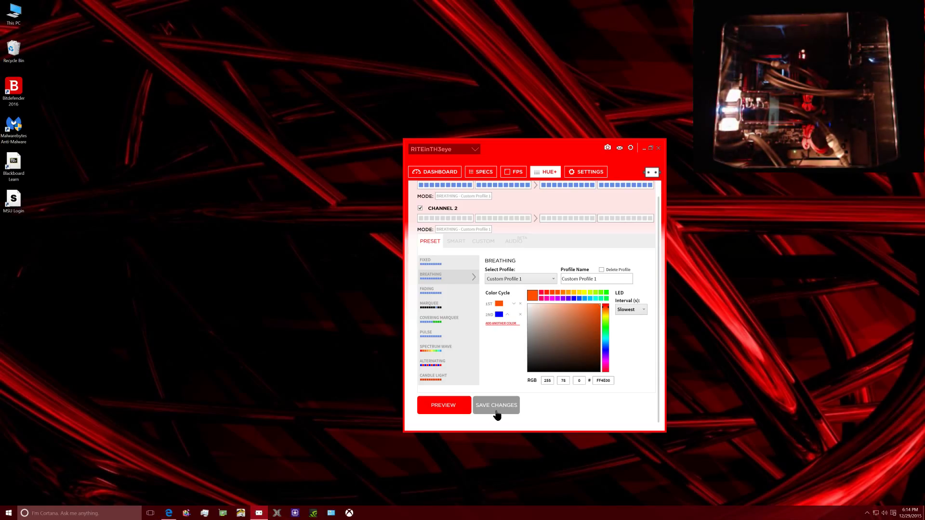
{"action": "left_click", "coordinate": [444, 291]}
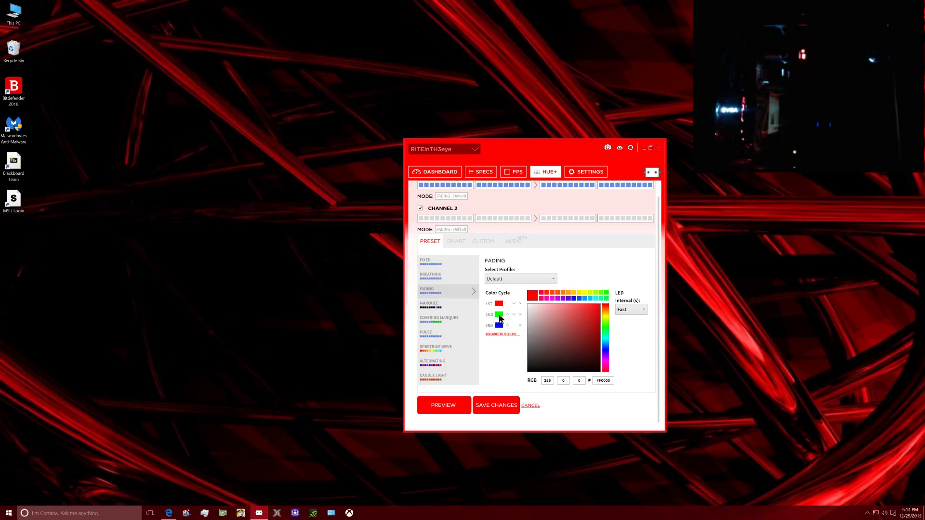
- Save the default red-green-blue fade, then save fading Custom Profile 1 with a Fast interval
{"action": "left_click", "coordinate": [513, 404]}
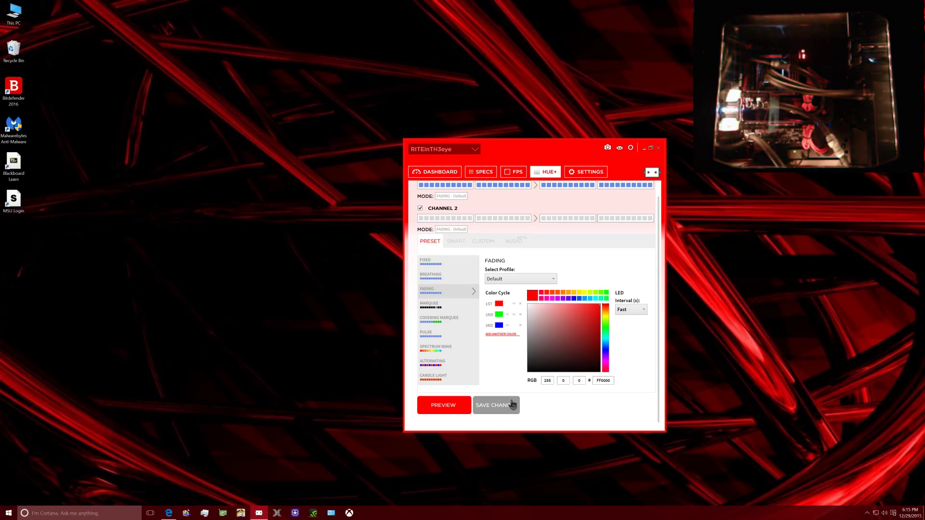
{"action": "left_click", "coordinate": [511, 281]}
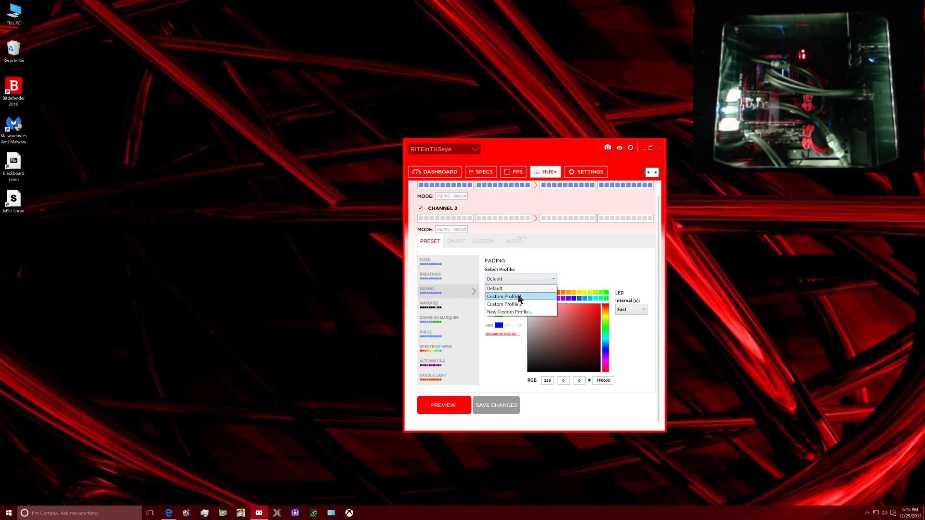
{"action": "left_click", "coordinate": [518, 294]}
{"action": "left_click", "coordinate": [505, 408]}
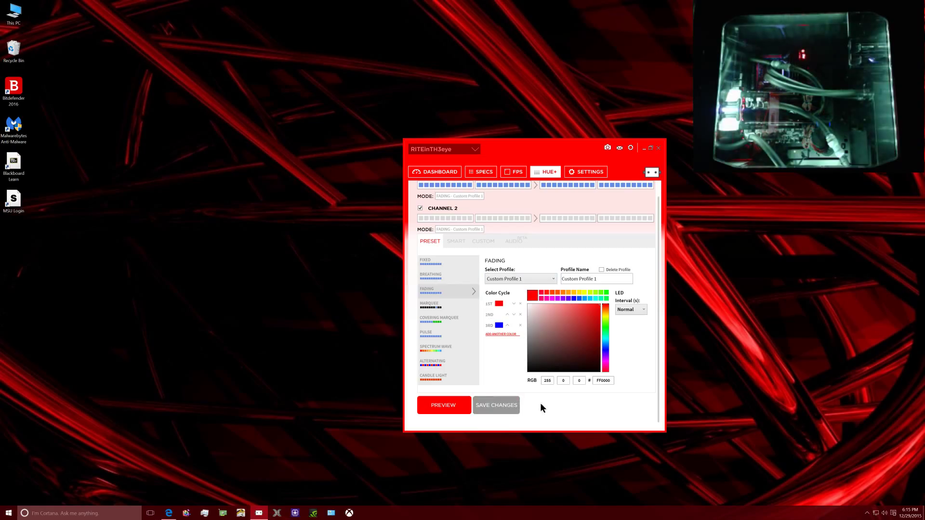
{"action": "left_click", "coordinate": [641, 313]}
{"action": "left_click", "coordinate": [635, 338]}
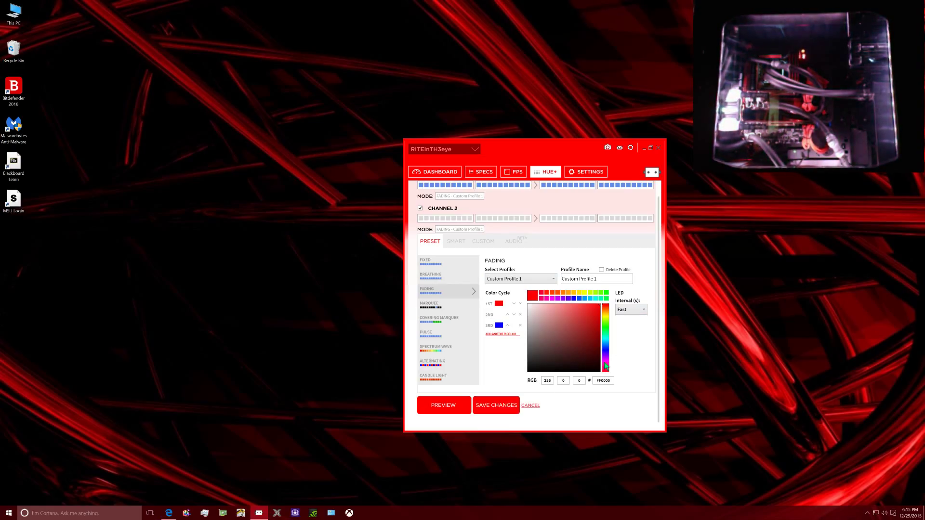
{"action": "left_click", "coordinate": [501, 406]}
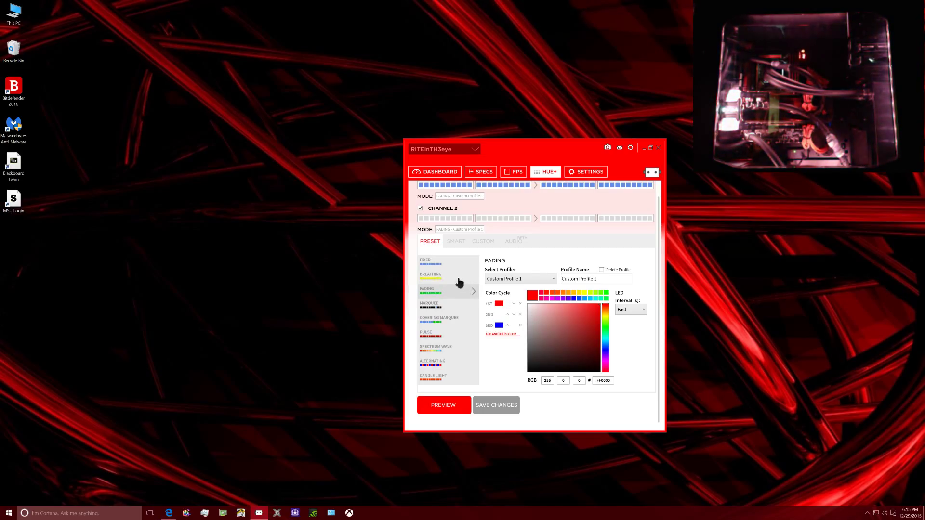
{"action": "left_click", "coordinate": [510, 279]}
- Apply the default blue Marquee, then save its group size as 5 and then 10
{"action": "left_click", "coordinate": [525, 301]}
{"action": "left_click", "coordinate": [446, 305]}
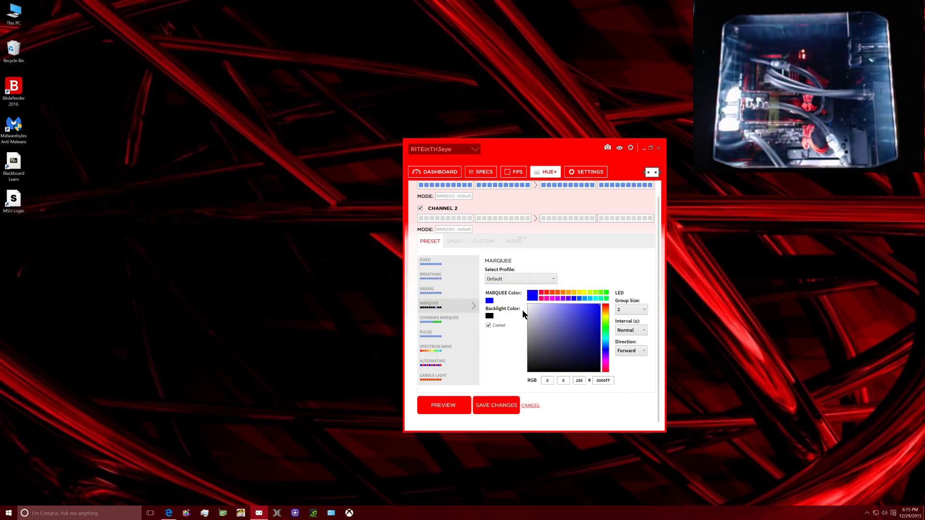
{"action": "left_click", "coordinate": [502, 408]}
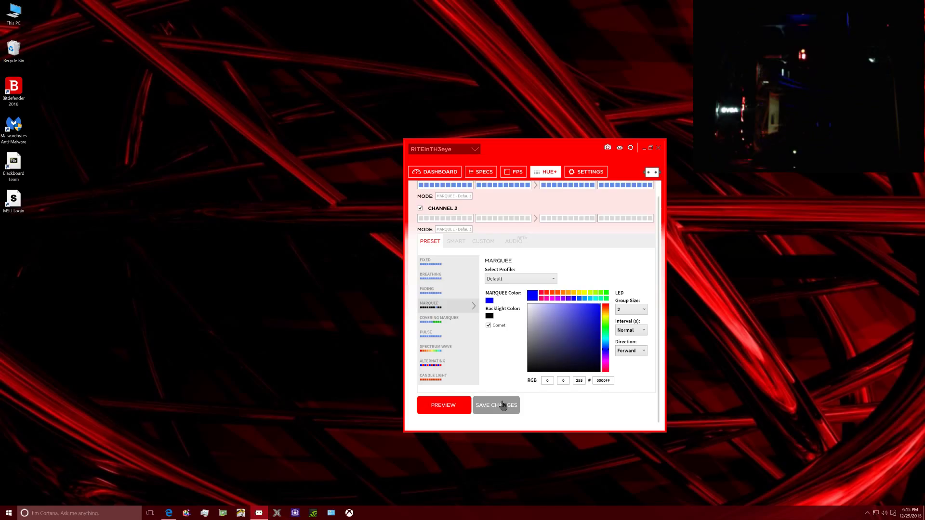
{"action": "left_click", "coordinate": [631, 310]}
{"action": "left_click", "coordinate": [634, 343]}
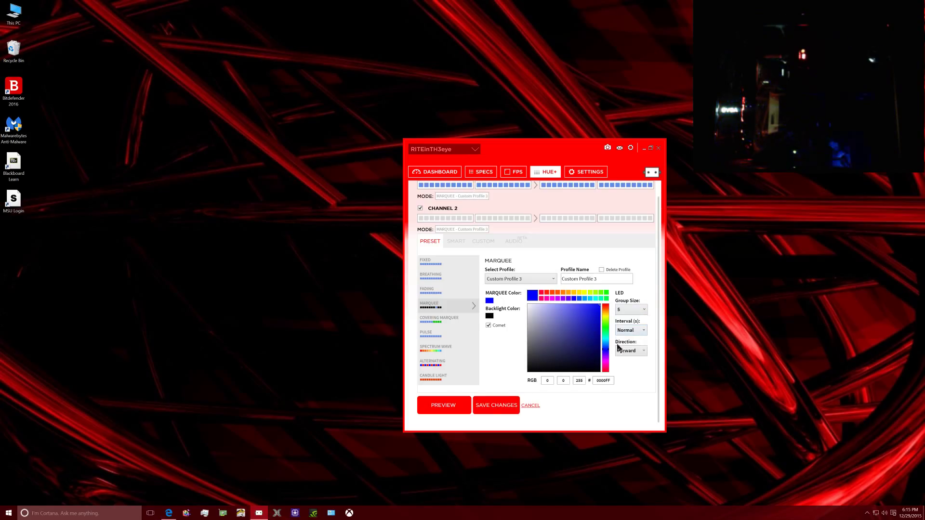
{"action": "left_click", "coordinate": [508, 410]}
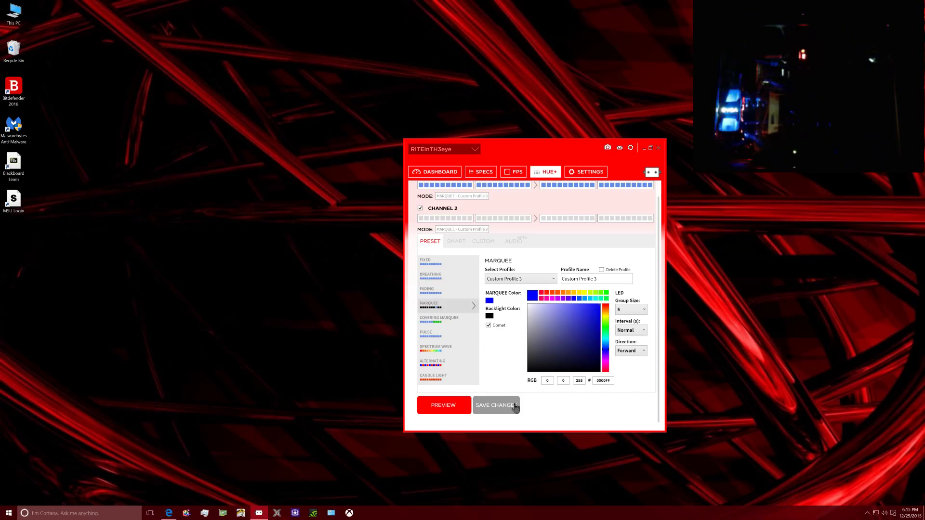
{"action": "left_click", "coordinate": [642, 309]}
{"action": "left_click", "coordinate": [621, 344]}
{"action": "left_click", "coordinate": [503, 406]}
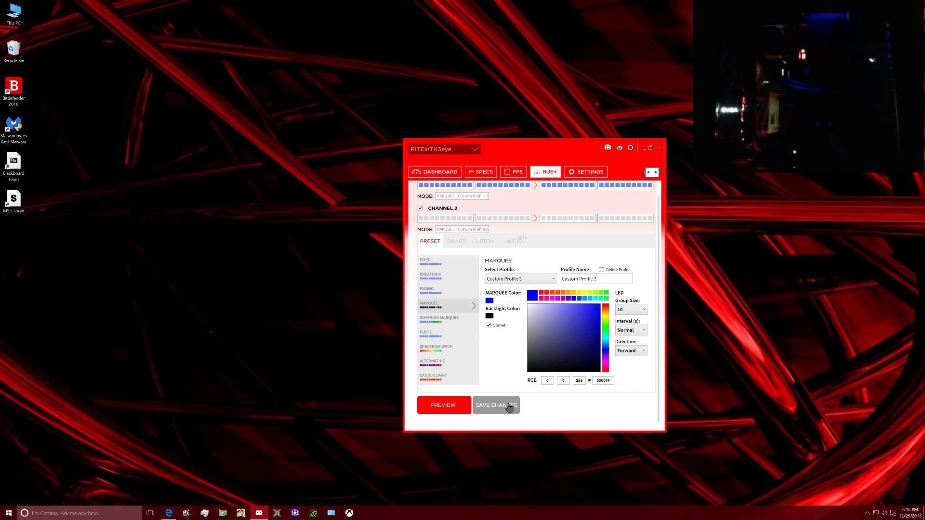
{"action": "left_click", "coordinate": [626, 351]}
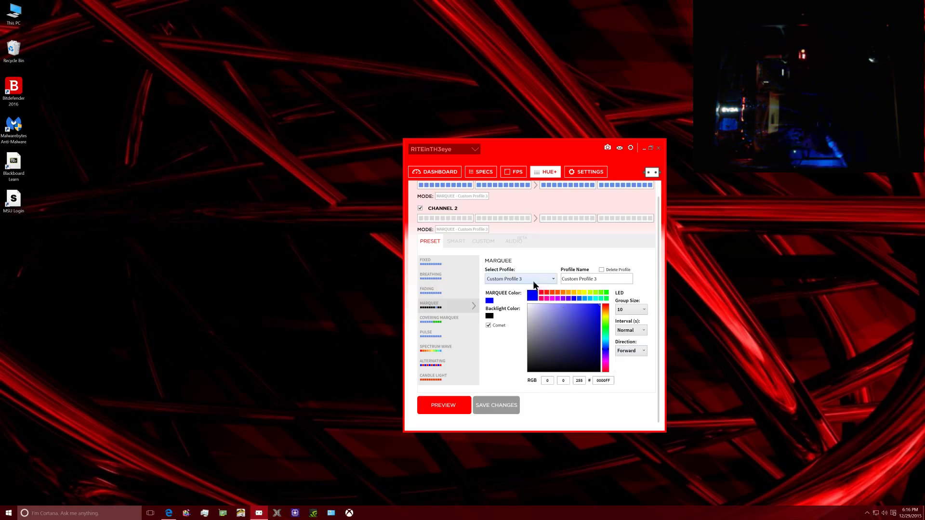
- Apply the white marquee Custom Profile 4, then the red Custom Profile 1
{"action": "left_click", "coordinate": [533, 282]}
{"action": "left_click", "coordinate": [525, 302]}
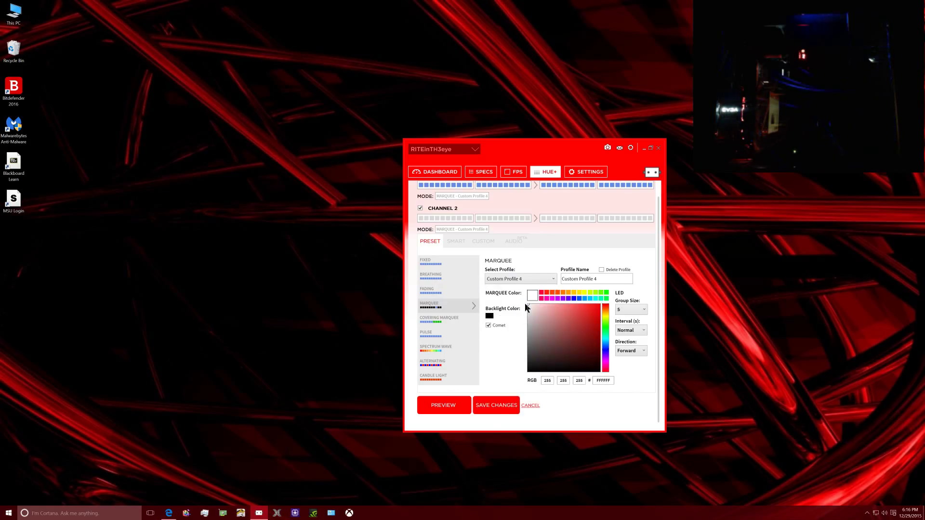
{"action": "left_click", "coordinate": [496, 412]}
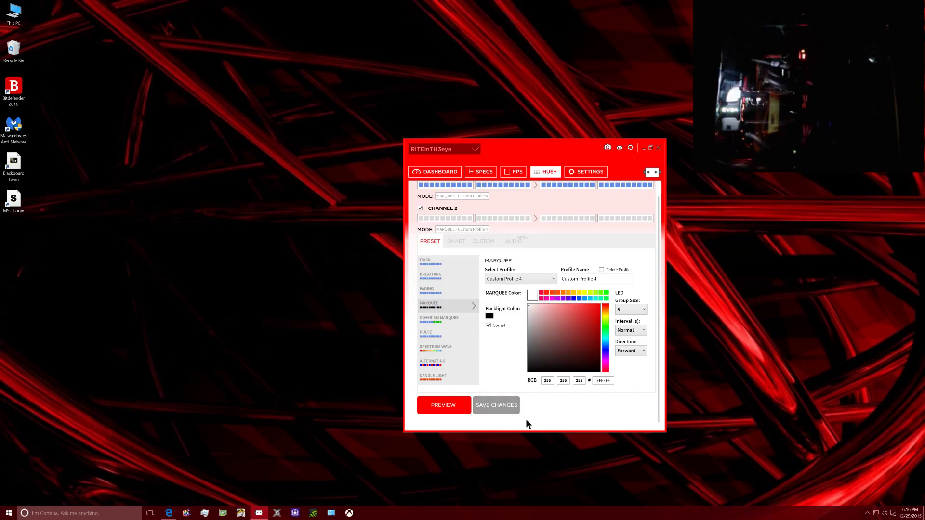
{"action": "left_click", "coordinate": [529, 281]}
{"action": "left_click", "coordinate": [527, 296]}
{"action": "left_click", "coordinate": [497, 406]}
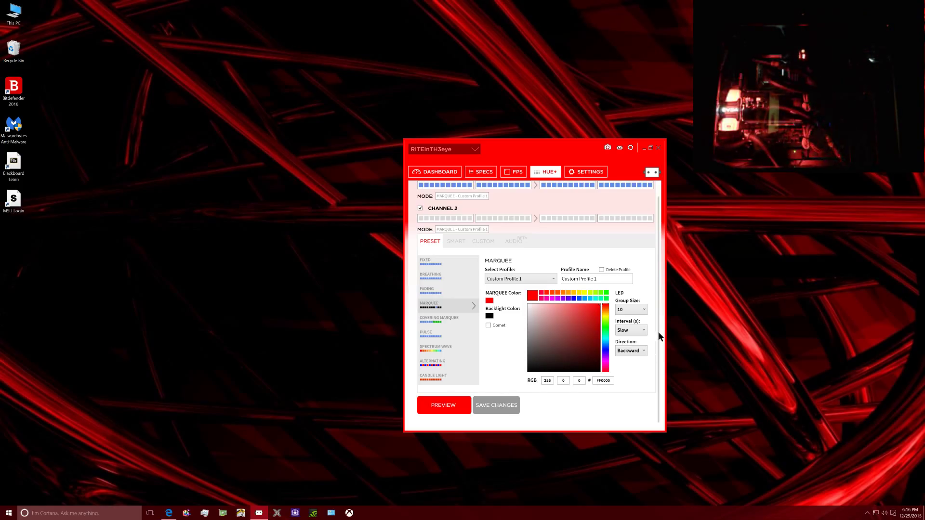
- Set Custom Profile 1's interval to Fastest, turn on Comet, and save
{"action": "left_click", "coordinate": [626, 330]}
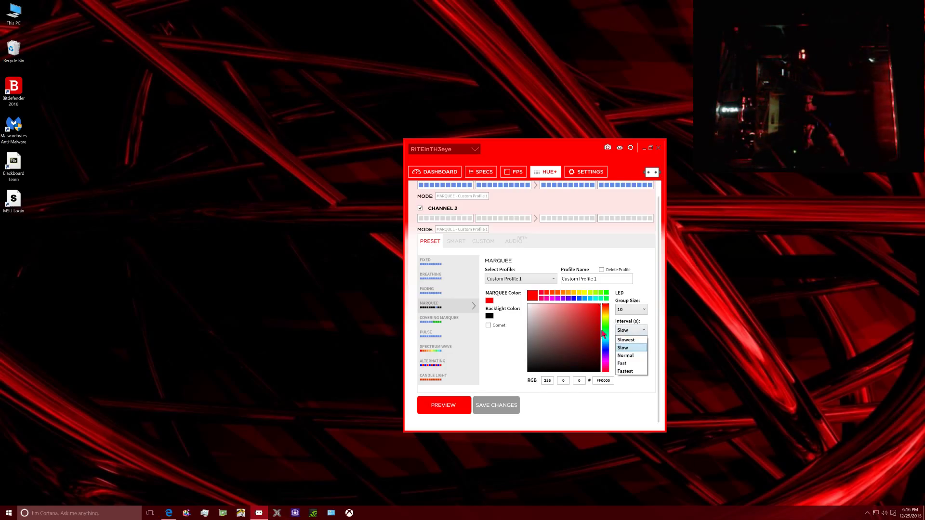
{"action": "left_click", "coordinate": [626, 340]}
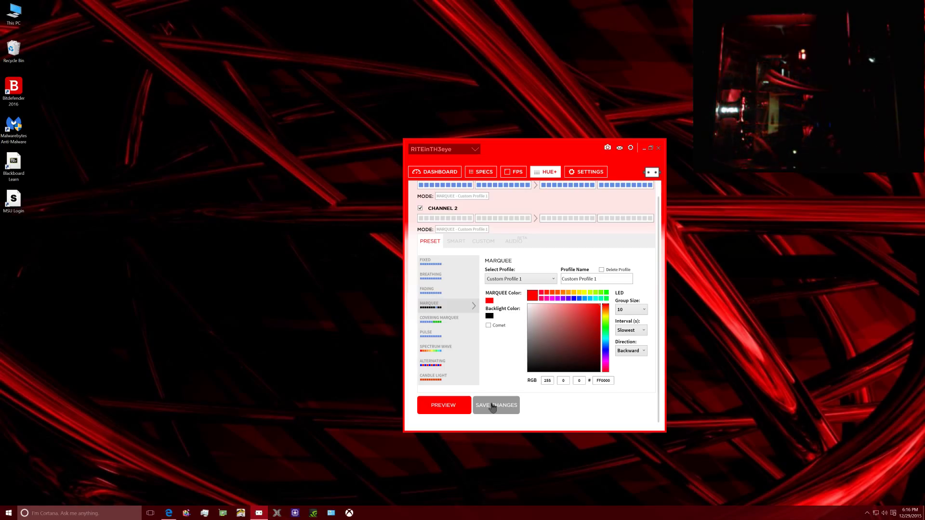
{"action": "left_click", "coordinate": [629, 330]}
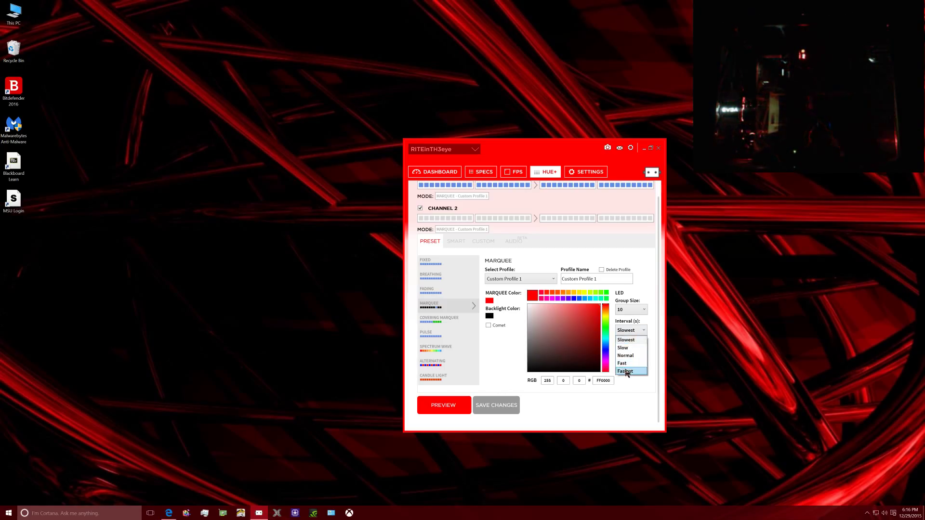
{"action": "left_click", "coordinate": [625, 371]}
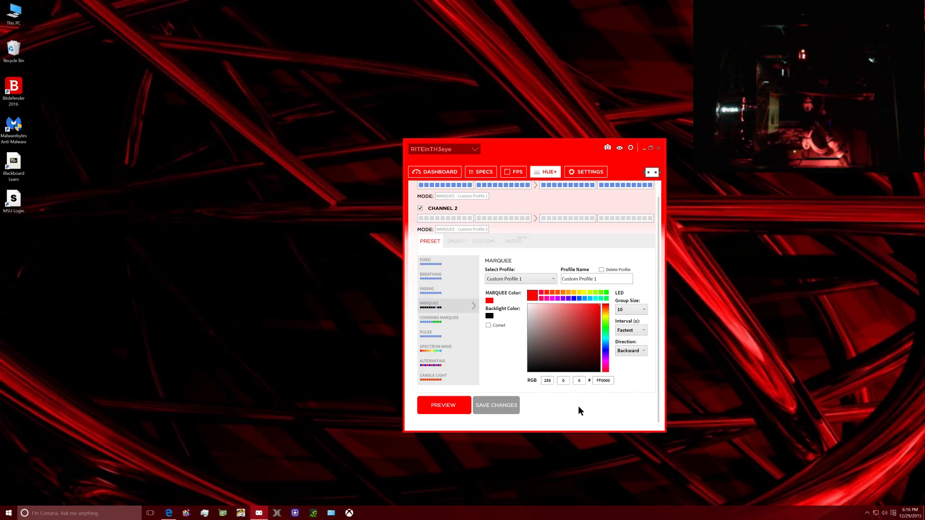
{"action": "left_click", "coordinate": [490, 324]}
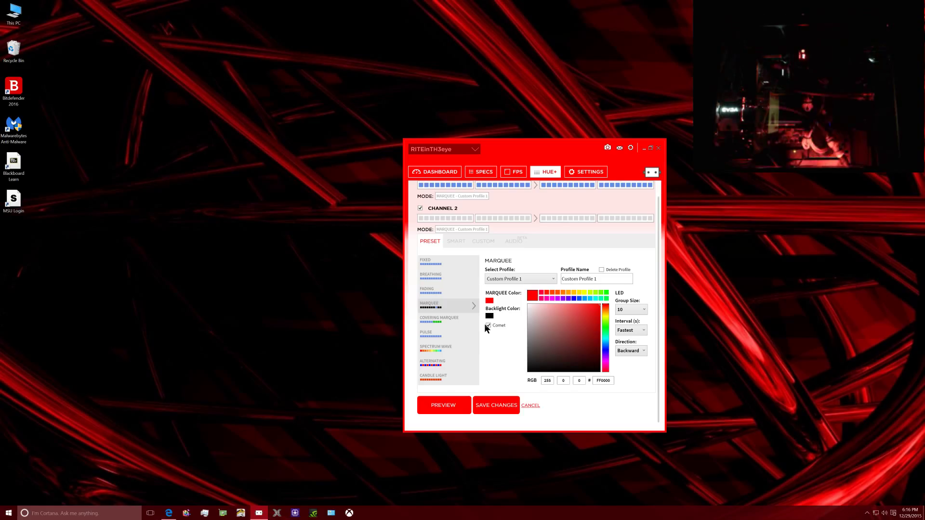
{"action": "left_click", "coordinate": [498, 407]}
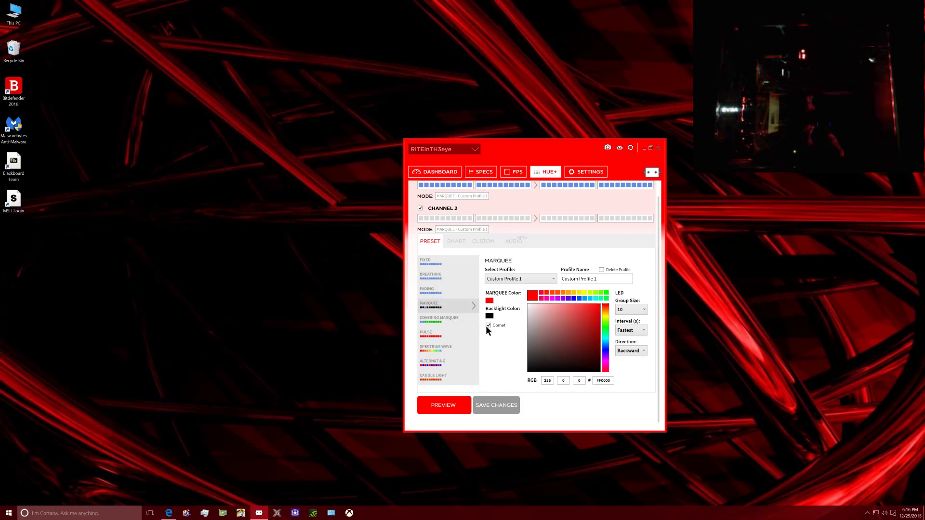
- Switch to Covering Marquee and load and save Custom Profile 2
{"action": "left_click", "coordinate": [465, 323]}
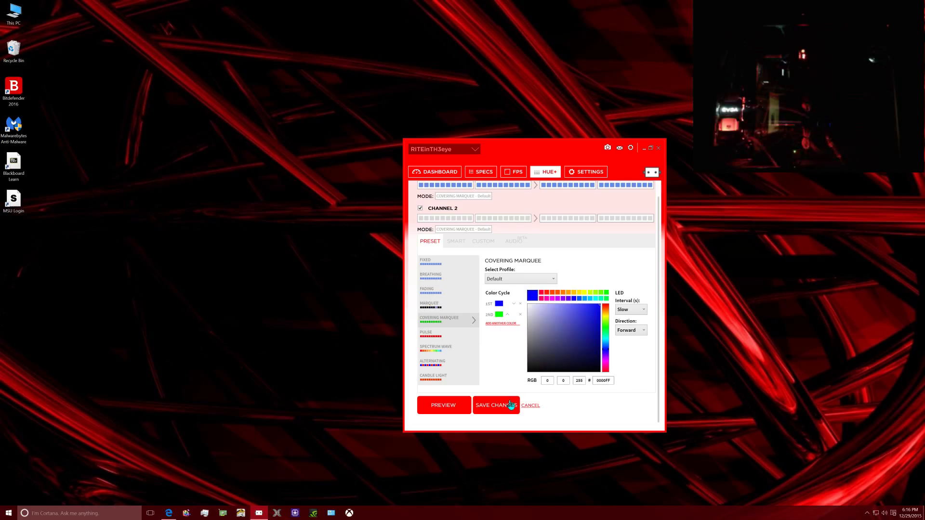
{"action": "left_click", "coordinate": [535, 279]}
{"action": "left_click", "coordinate": [524, 299]}
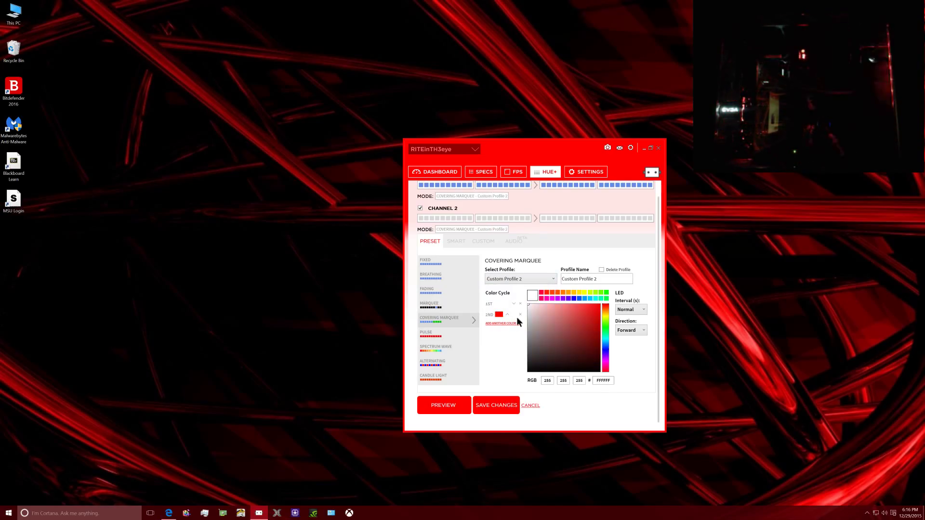
{"action": "left_click", "coordinate": [501, 406]}
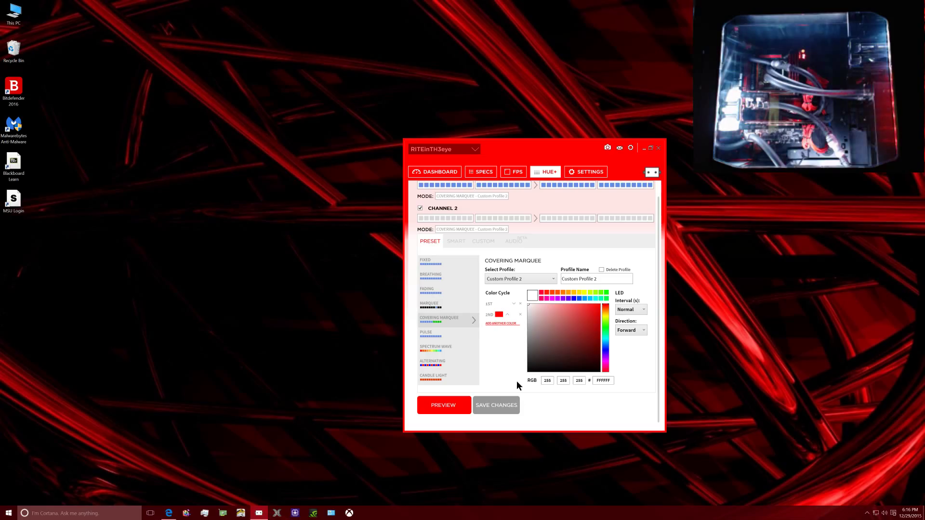
- Save Custom Profile 2 with yellow FFE400 and purple colours at the Fast interval
{"action": "left_click", "coordinate": [584, 292]}
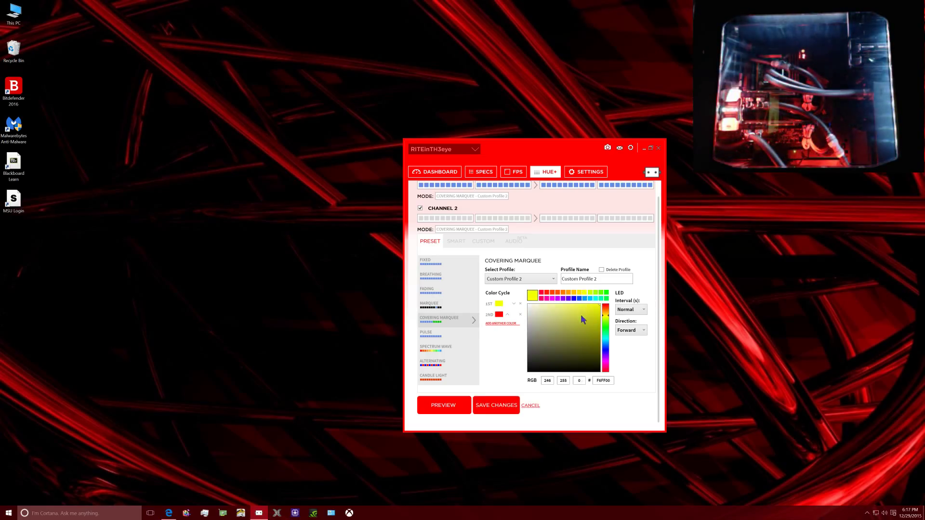
{"action": "left_click", "coordinate": [499, 314]}
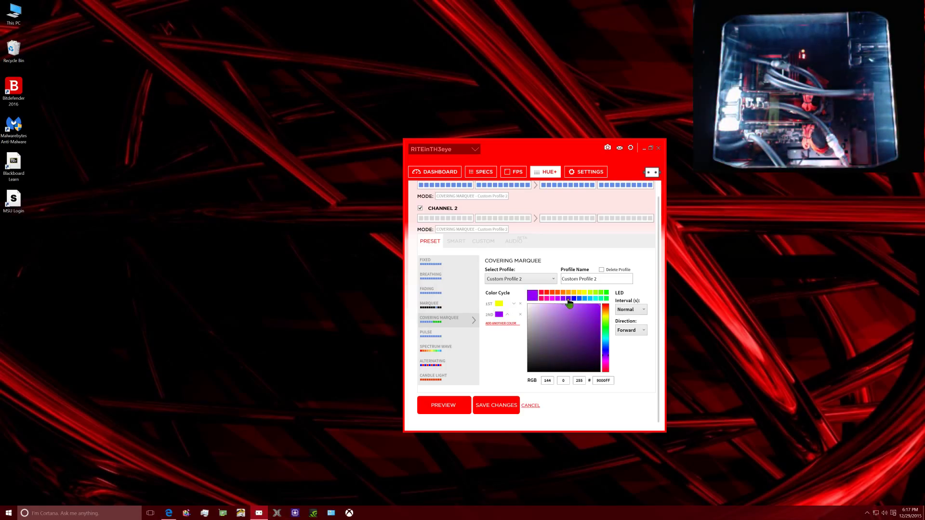
{"action": "left_click", "coordinate": [509, 406]}
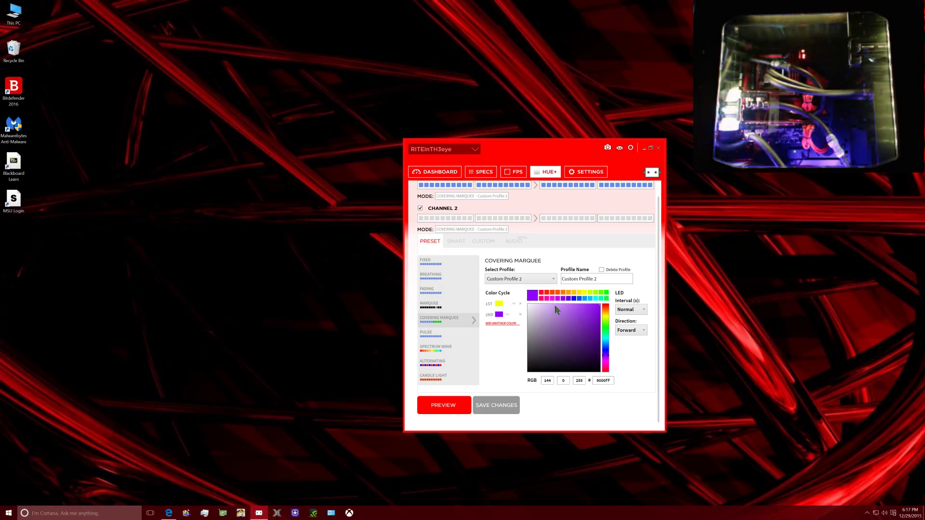
{"action": "left_click", "coordinate": [583, 293]}
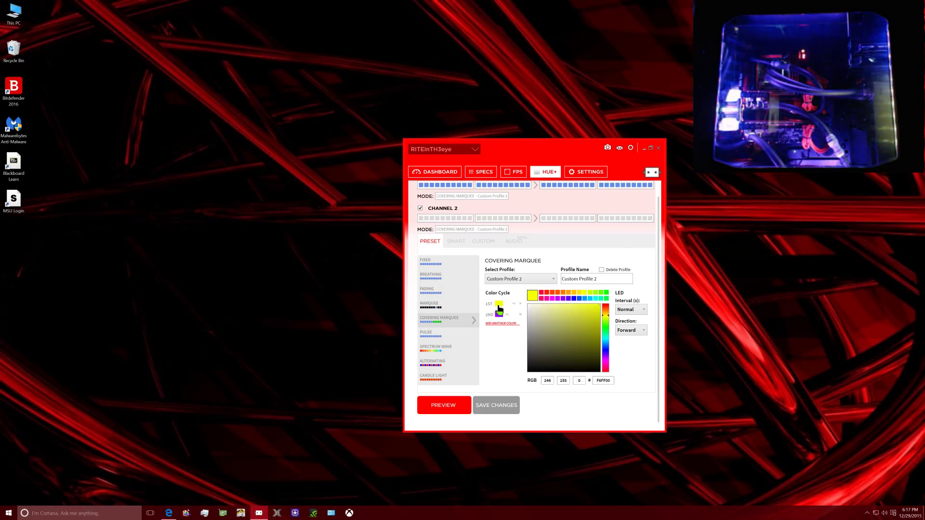
{"action": "left_click", "coordinate": [579, 293]}
{"action": "left_click", "coordinate": [501, 404]}
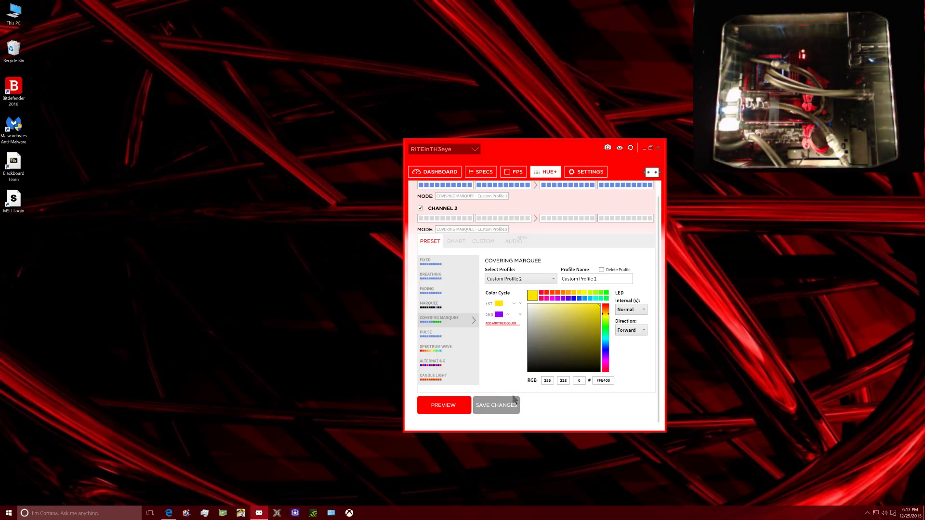
{"action": "left_click", "coordinate": [631, 309]}
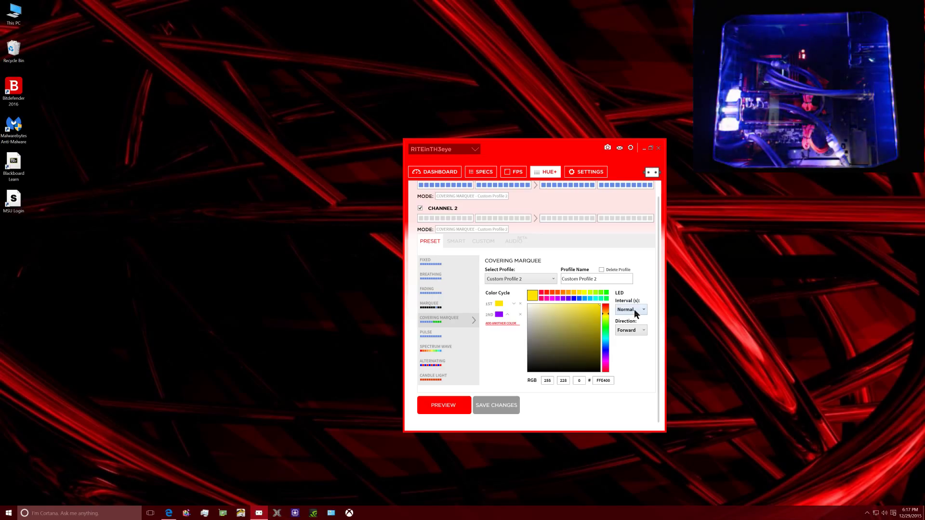
{"action": "left_click", "coordinate": [632, 340]}
{"action": "left_click", "coordinate": [514, 405]}
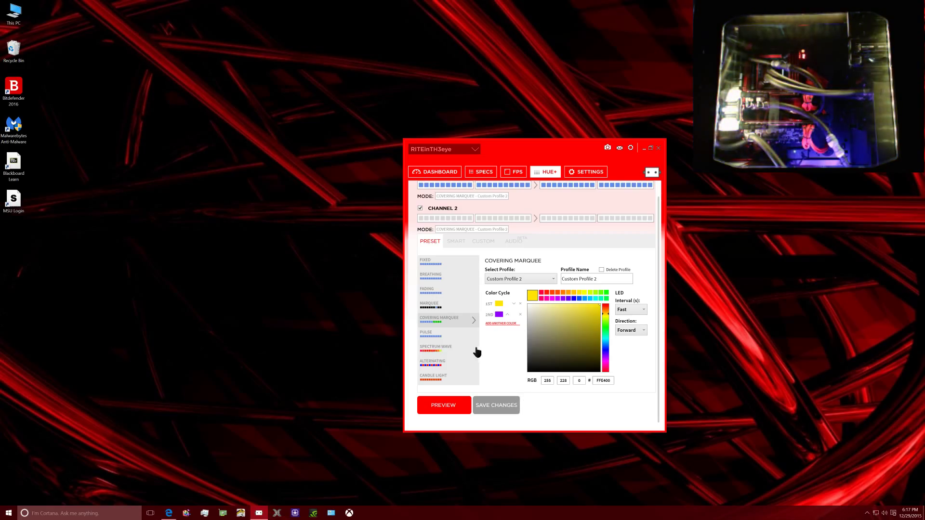
- Load Custom Profile 3 and save it with the Normal interval
{"action": "left_click", "coordinate": [524, 278]}
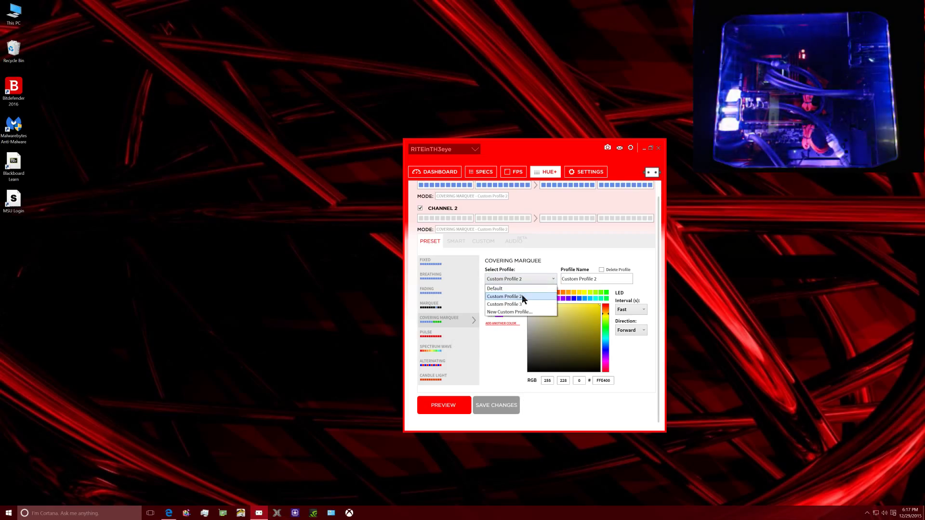
{"action": "left_click", "coordinate": [522, 304]}
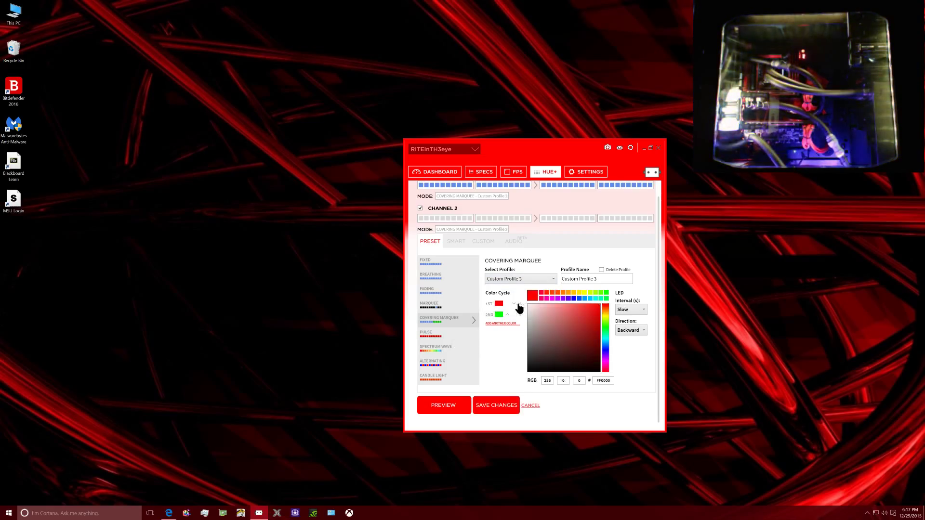
{"action": "left_click", "coordinate": [503, 404]}
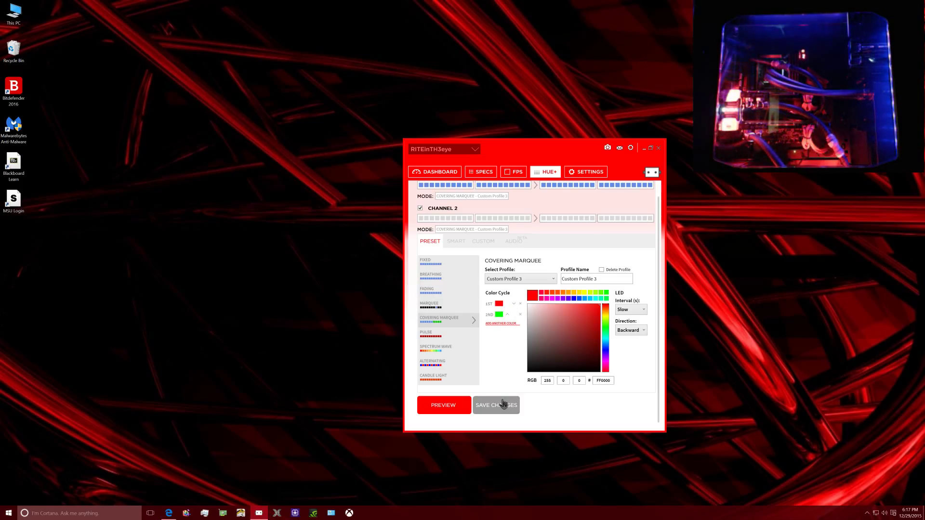
{"action": "left_click", "coordinate": [631, 309]}
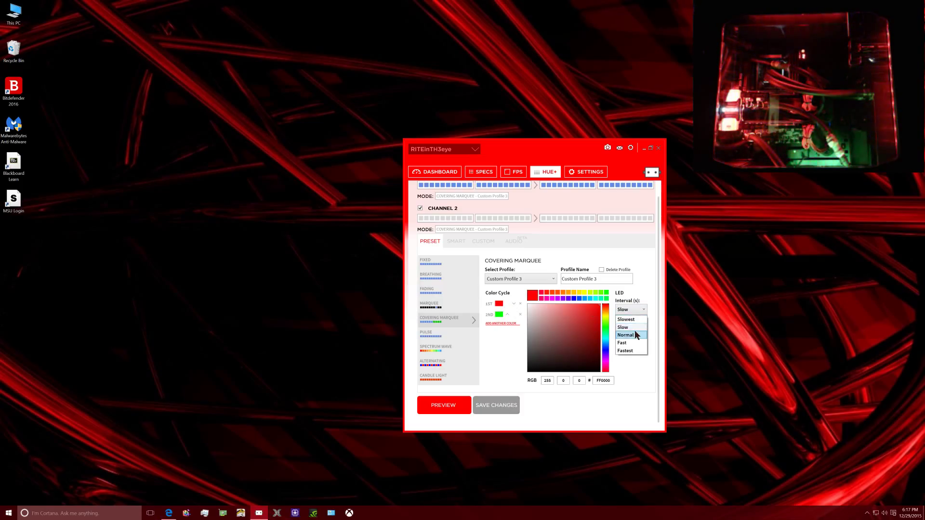
{"action": "left_click", "coordinate": [628, 331]}
{"action": "left_click", "coordinate": [503, 405]}
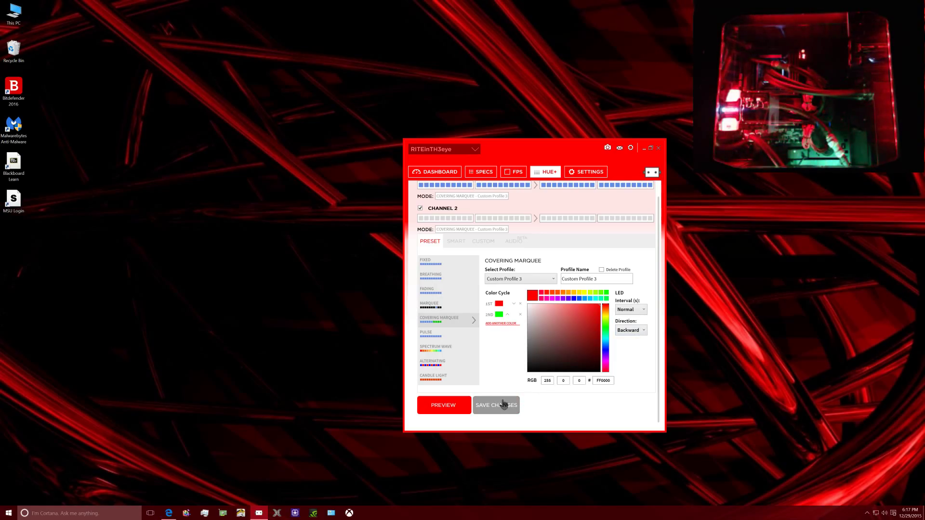
- Create a new Pulse custom profile in white at the Fastest interval and save it
{"action": "left_click", "coordinate": [432, 337]}
{"action": "left_click", "coordinate": [539, 278]}
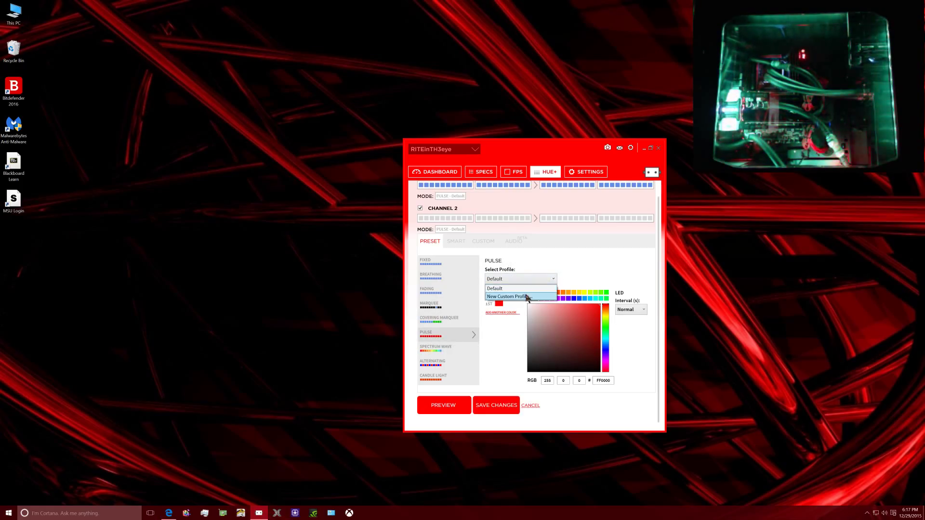
{"action": "left_click", "coordinate": [570, 278]}
{"action": "left_click", "coordinate": [487, 405]}
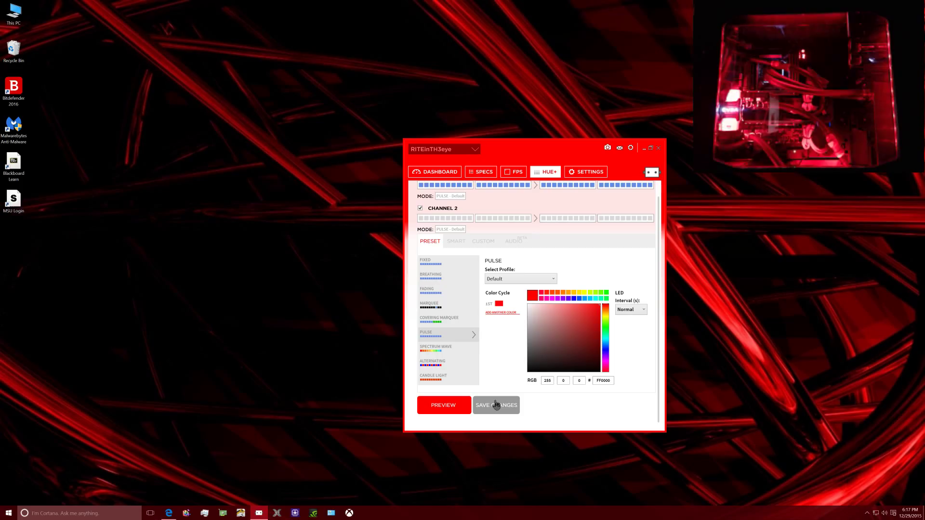
{"action": "left_click", "coordinate": [639, 313]}
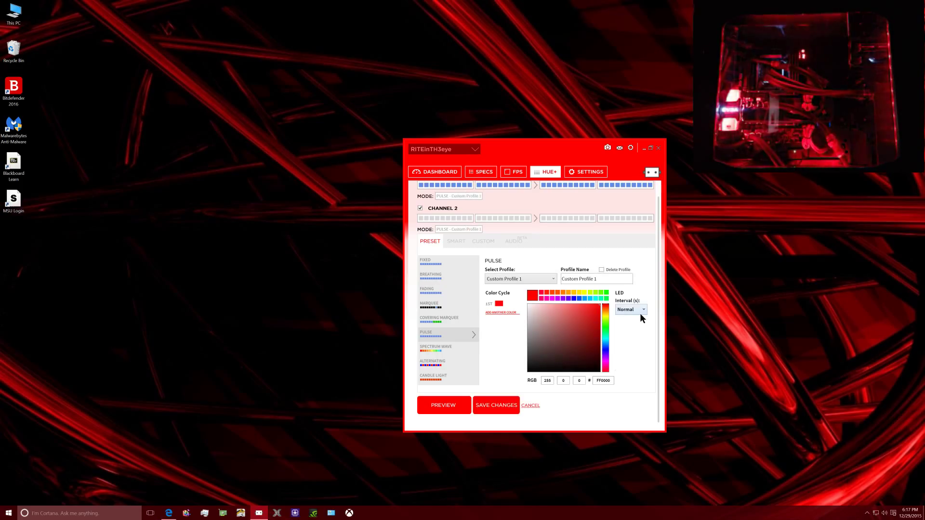
{"action": "left_click", "coordinate": [635, 352]}
{"action": "left_click", "coordinate": [501, 409]}
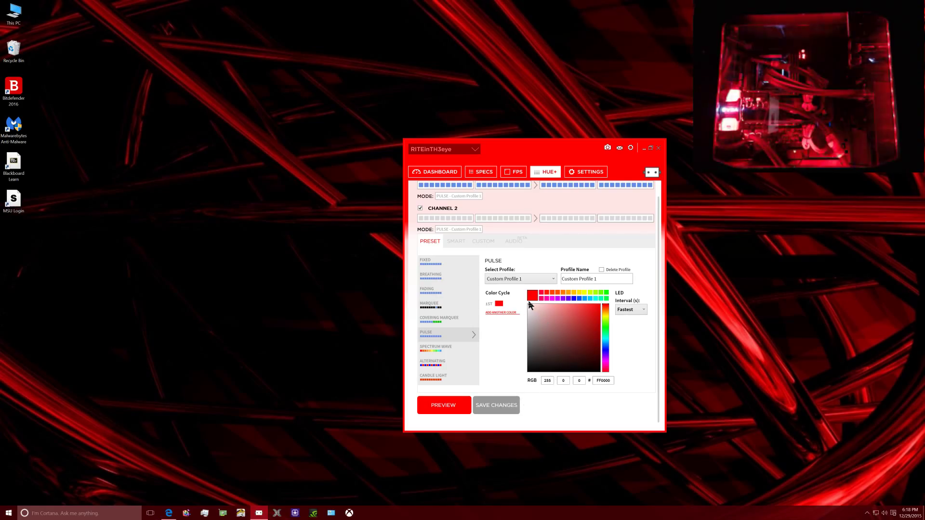
{"action": "left_click", "coordinate": [528, 304]}
{"action": "left_click", "coordinate": [501, 408]}
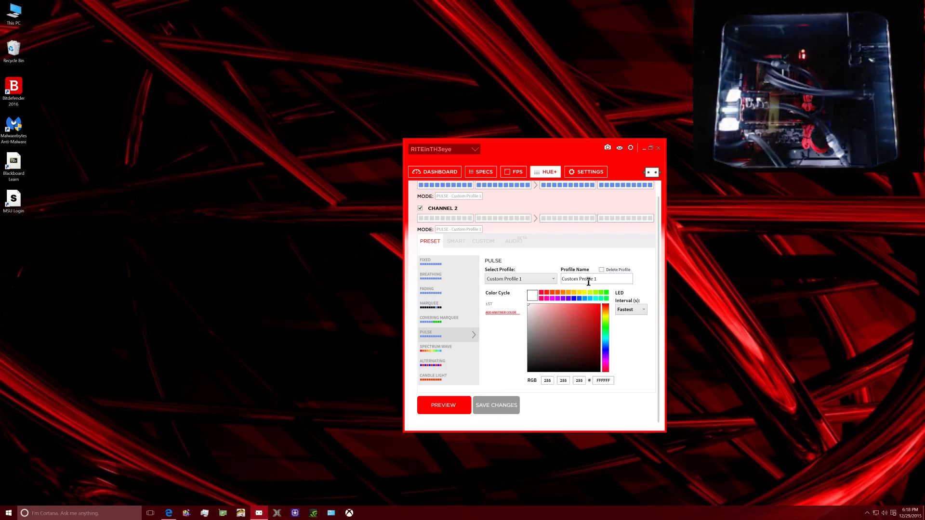
- Switch to Spectrum Wave and apply its default lighting at the Normal interval
{"action": "left_click", "coordinate": [438, 352]}
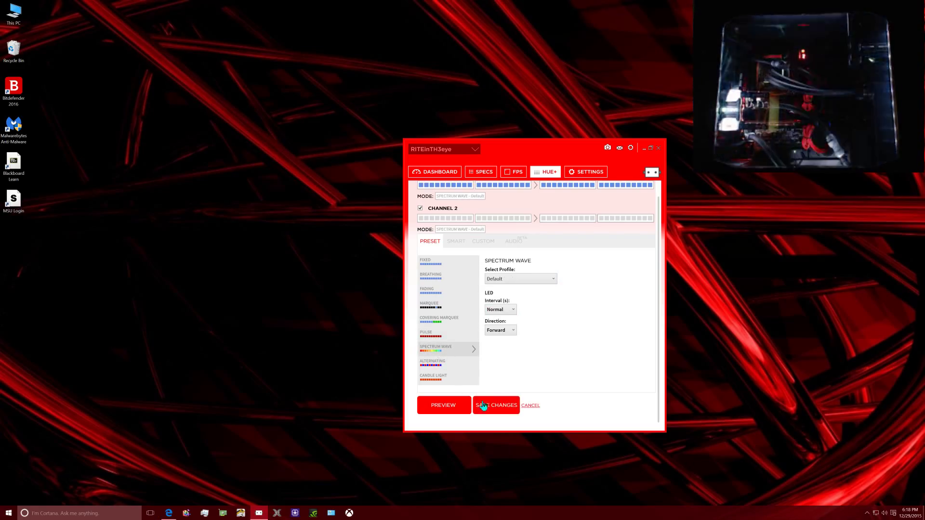
{"action": "left_click", "coordinate": [491, 408]}
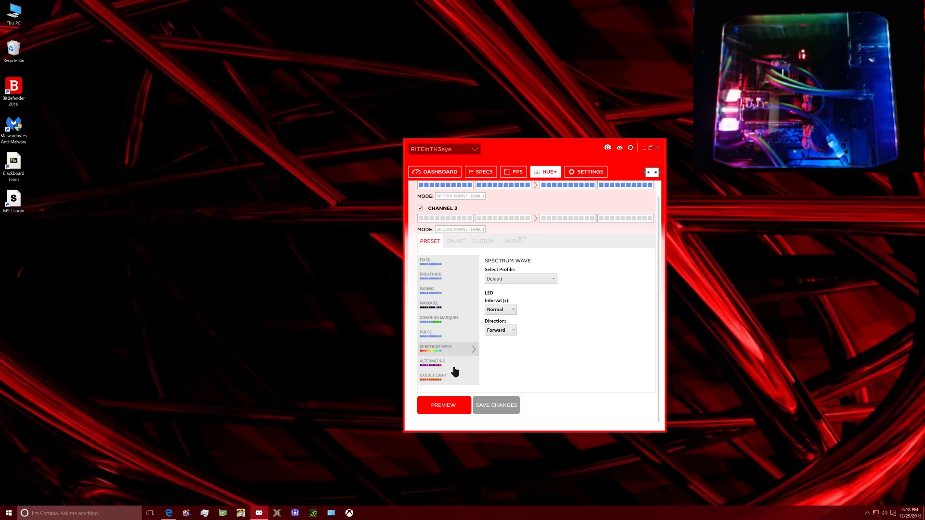
{"action": "left_click", "coordinate": [506, 313]}
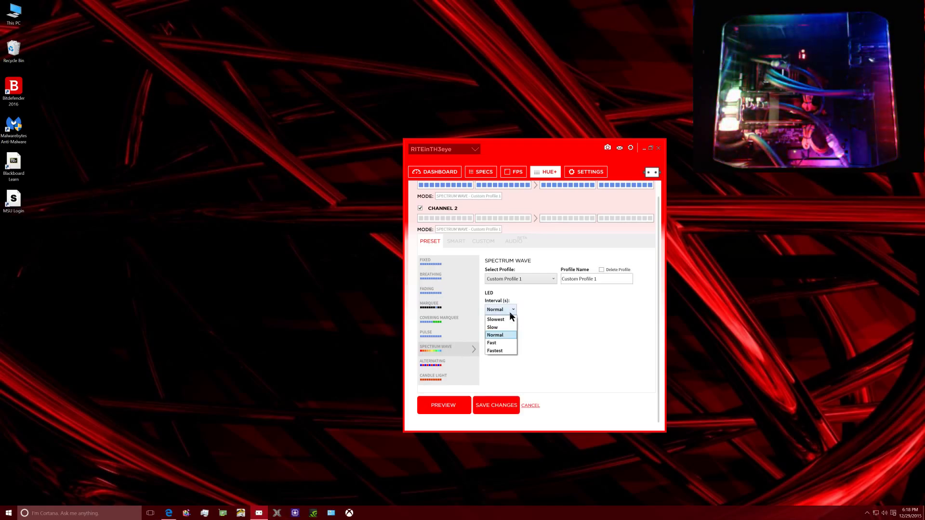
{"action": "left_click", "coordinate": [550, 313]}
- Save the wave with Backward direction, then with the Fastest interval
{"action": "left_click", "coordinate": [538, 278]}
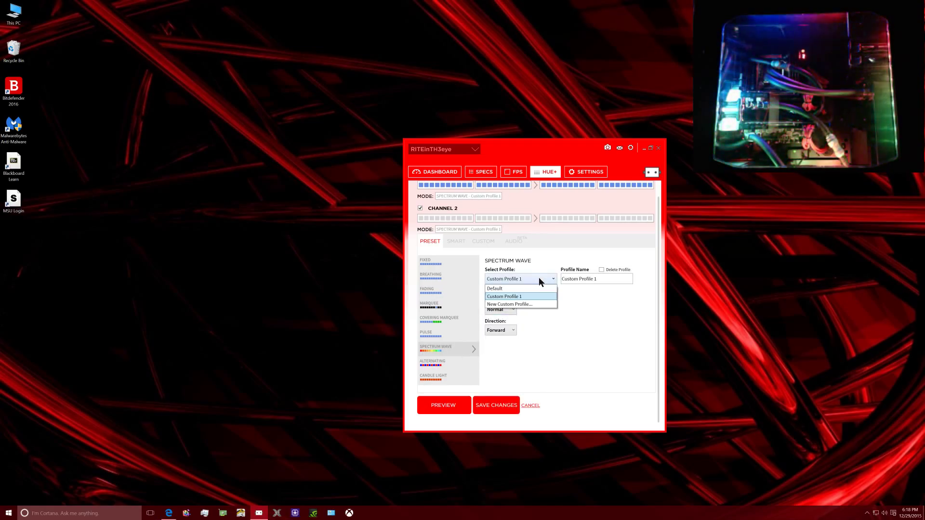
{"action": "left_click", "coordinate": [578, 313]}
{"action": "left_click", "coordinate": [510, 330]}
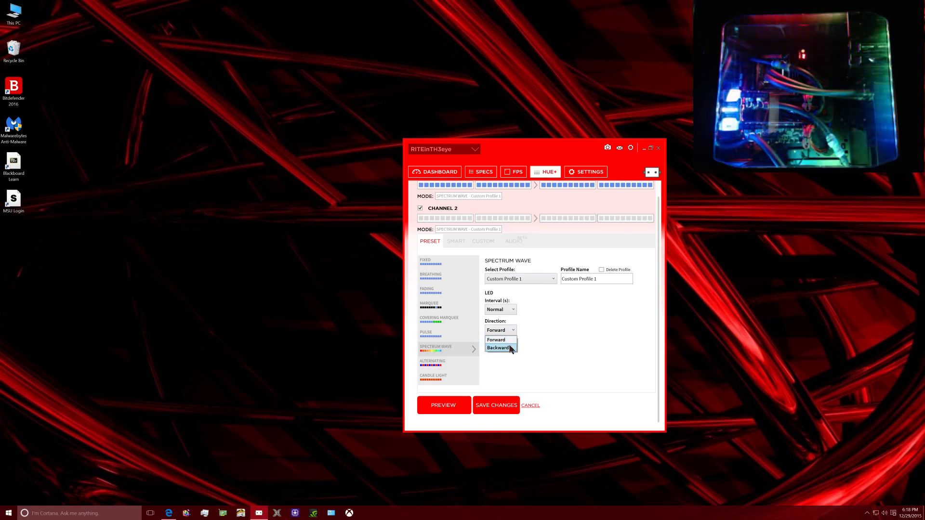
{"action": "left_click", "coordinate": [509, 344]}
{"action": "left_click", "coordinate": [495, 409]}
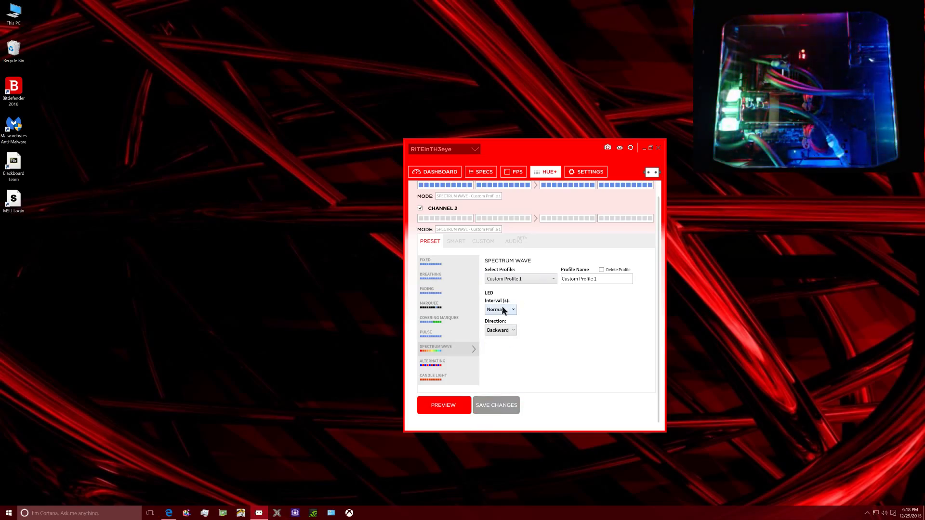
{"action": "left_click", "coordinate": [499, 352]}
{"action": "left_click", "coordinate": [509, 404]}
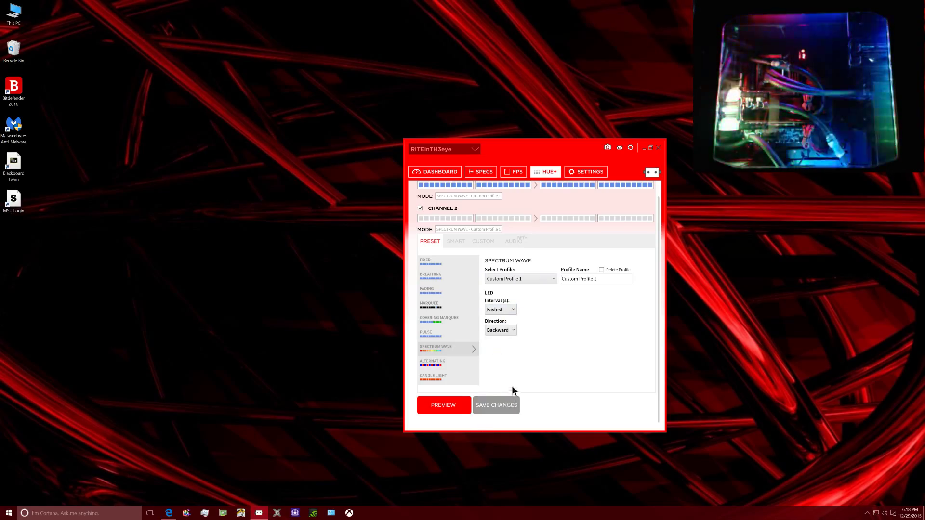
- Apply the Default Alternating profile and save it with the Moving option on
{"action": "left_click", "coordinate": [433, 362]}
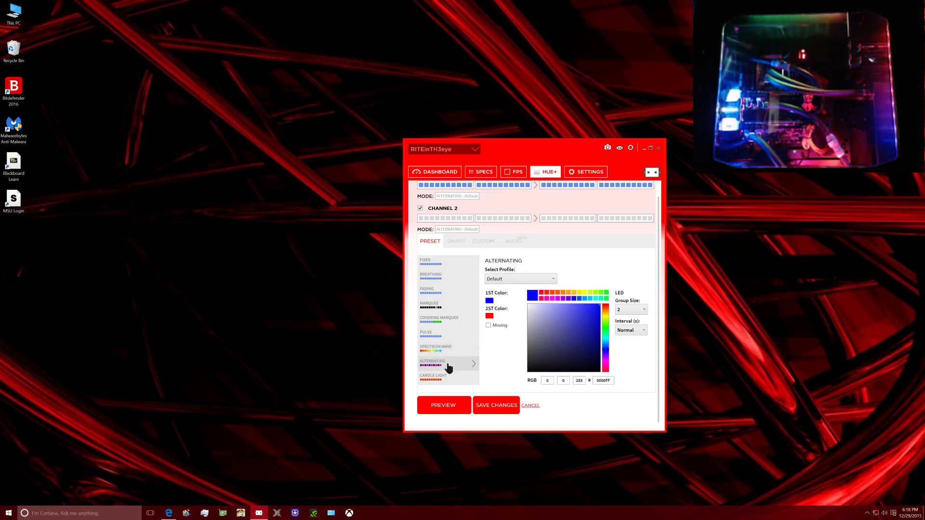
{"action": "left_click", "coordinate": [533, 280]}
{"action": "left_click", "coordinate": [611, 283]}
{"action": "left_click", "coordinate": [508, 409]}
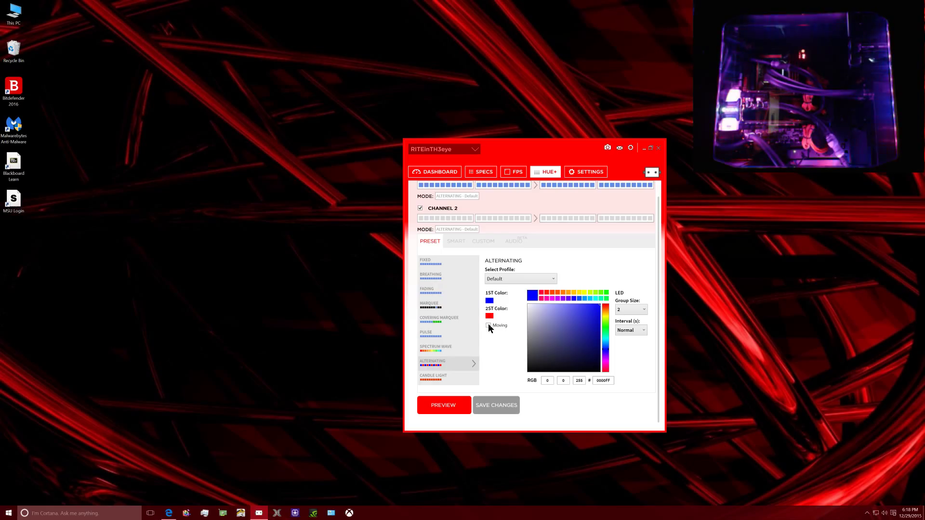
{"action": "left_click", "coordinate": [488, 325]}
{"action": "left_click", "coordinate": [507, 409]}
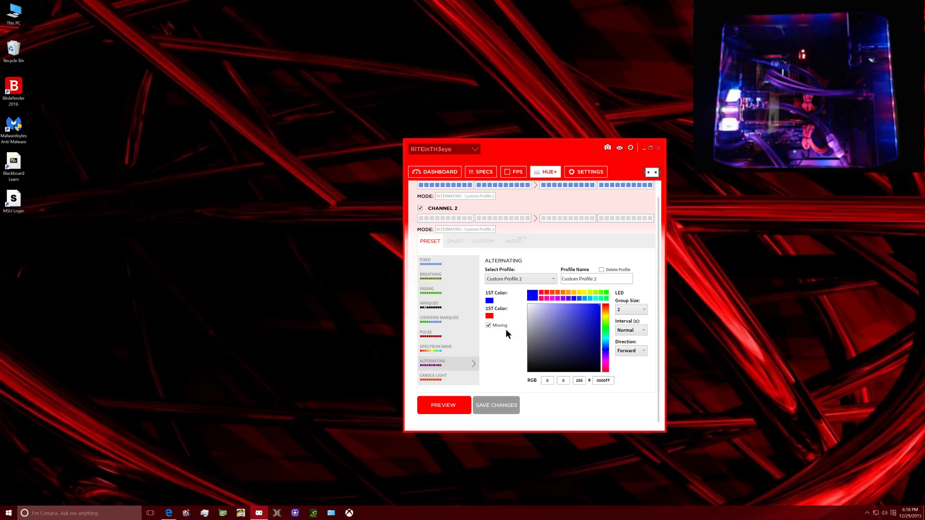
- Try a black second colour, save group size 5, then restore the red second colour
{"action": "left_click", "coordinate": [489, 316]}
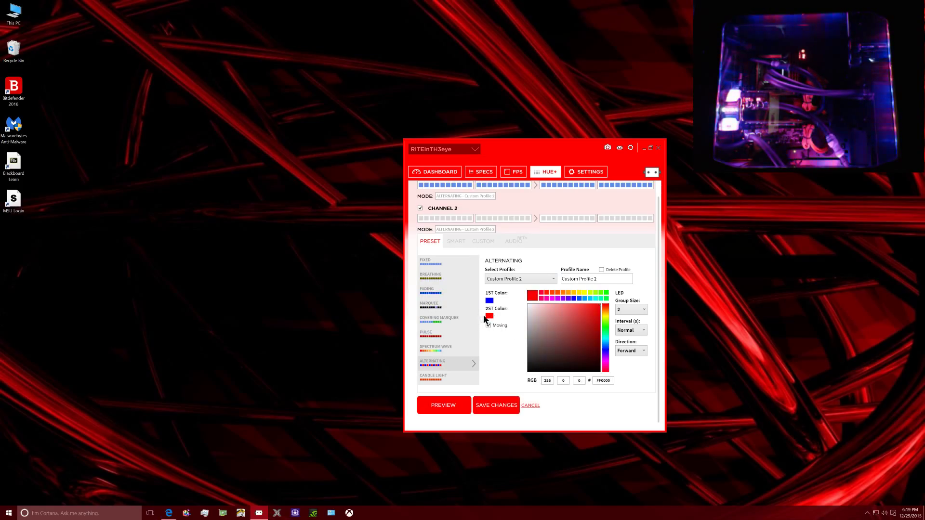
{"action": "left_click_drag", "start_coordinate": [532, 364], "coordinate": [515, 388]}
{"action": "left_click", "coordinate": [507, 404]}
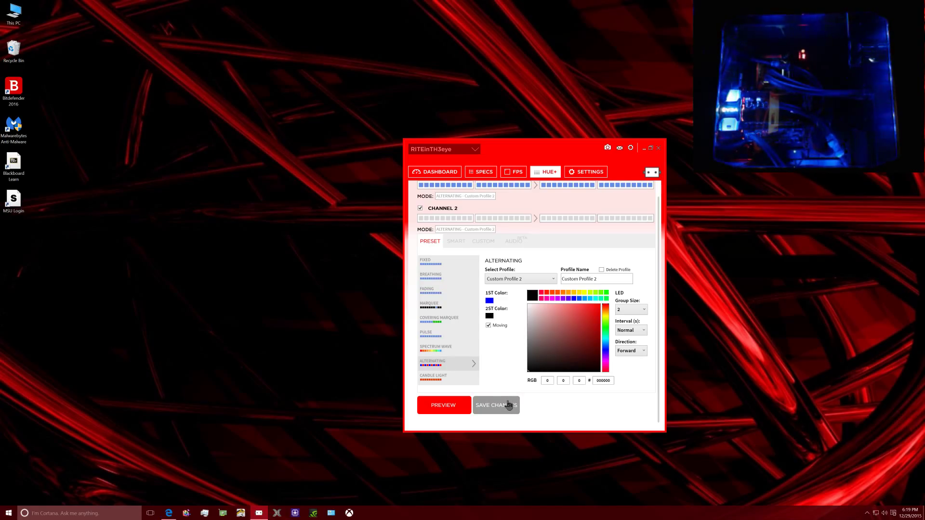
{"action": "left_click", "coordinate": [635, 310]}
{"action": "left_click", "coordinate": [629, 335]}
{"action": "left_click", "coordinate": [503, 406]}
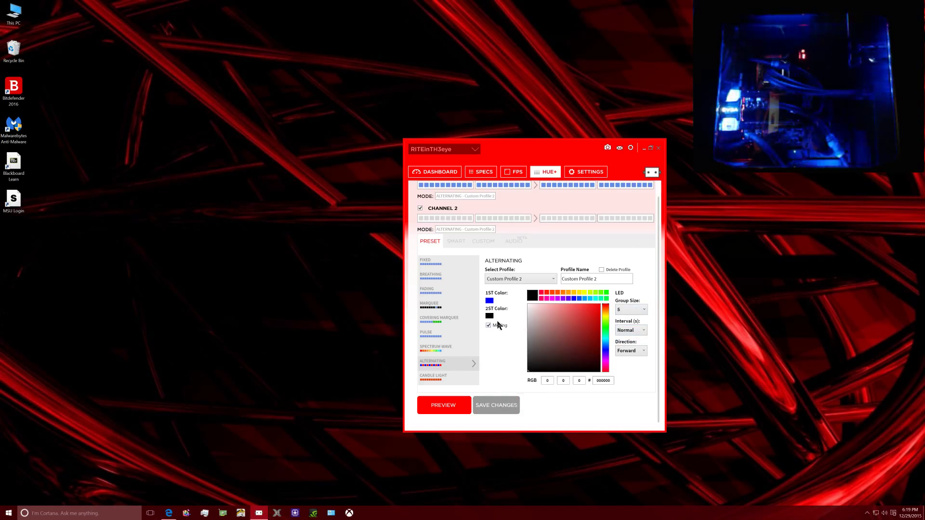
{"action": "left_click", "coordinate": [607, 308]}
{"action": "left_click", "coordinate": [491, 410]}
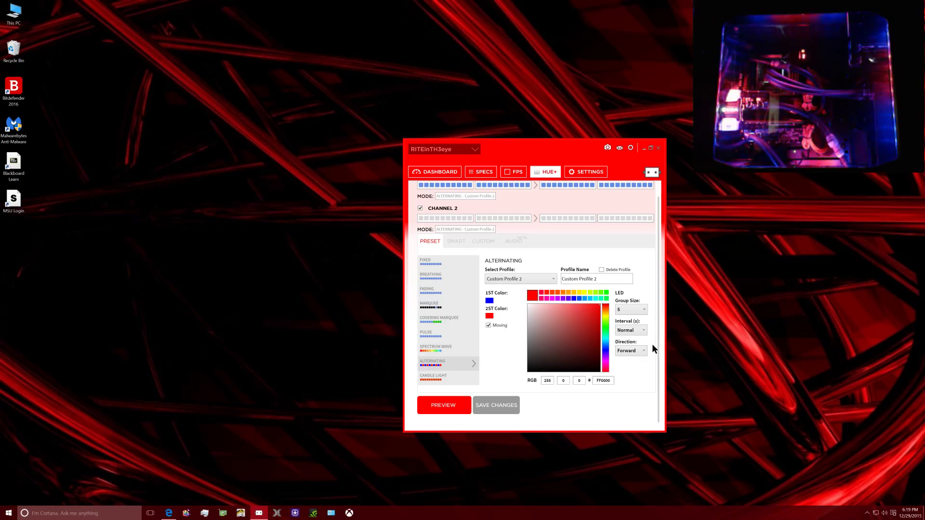
- Set the alternating interval to Fastest and save
{"action": "left_click", "coordinate": [635, 331]}
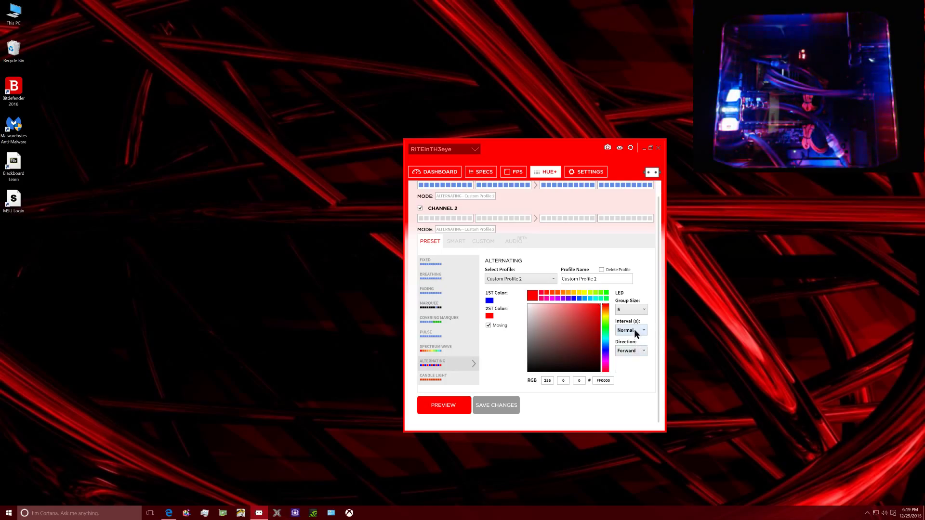
{"action": "left_click", "coordinate": [634, 330]}
{"action": "left_click", "coordinate": [625, 371]}
{"action": "left_click", "coordinate": [504, 405]}
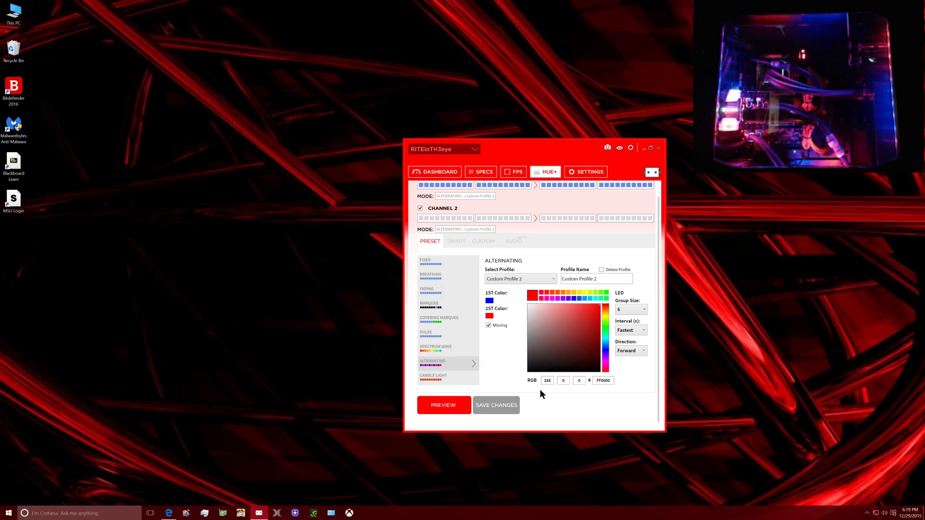
- Save and apply the default orange E43C00 Candle Light lighting
{"action": "left_click", "coordinate": [455, 380]}
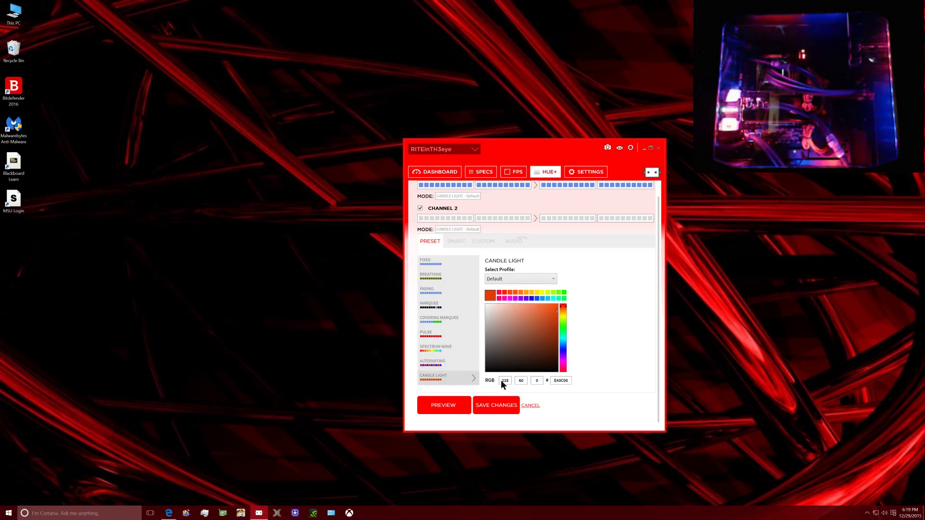
{"action": "left_click", "coordinate": [497, 412]}
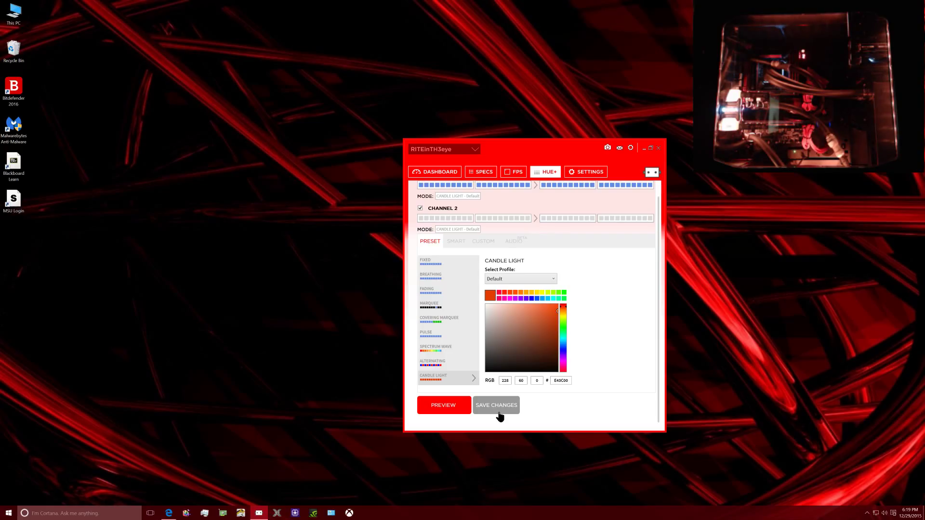
- Save GPU Temperature smart lighting and check current temperatures on the Dashboard
{"action": "left_click", "coordinate": [456, 241]}
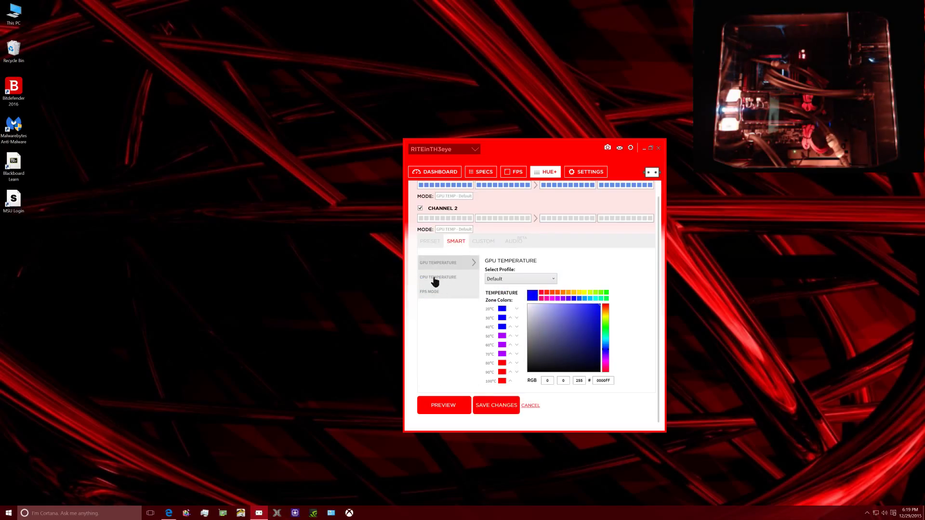
{"action": "left_click", "coordinate": [501, 406]}
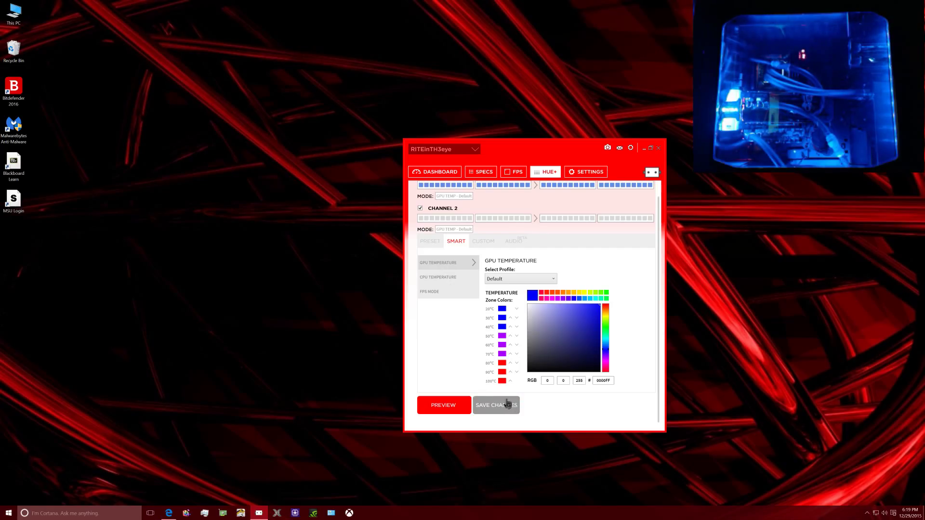
{"action": "left_click", "coordinate": [450, 173]}
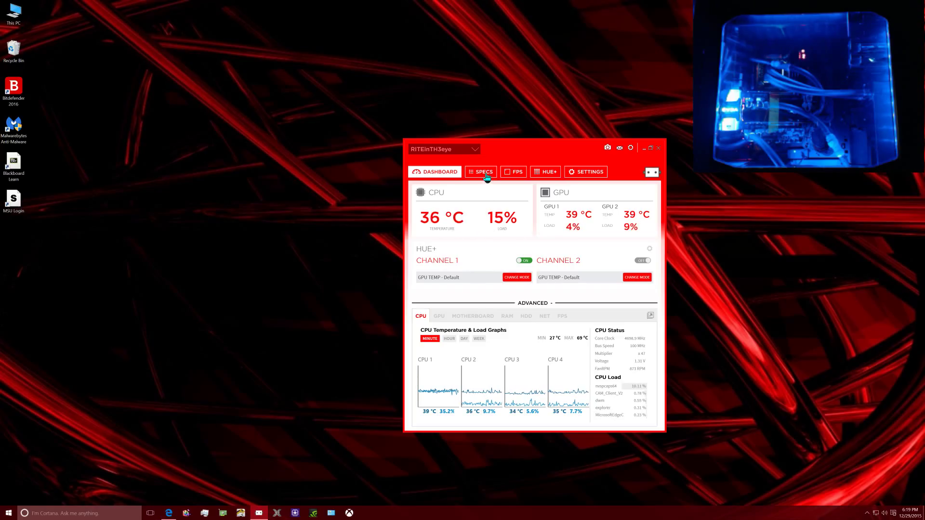
{"action": "left_click", "coordinate": [548, 174]}
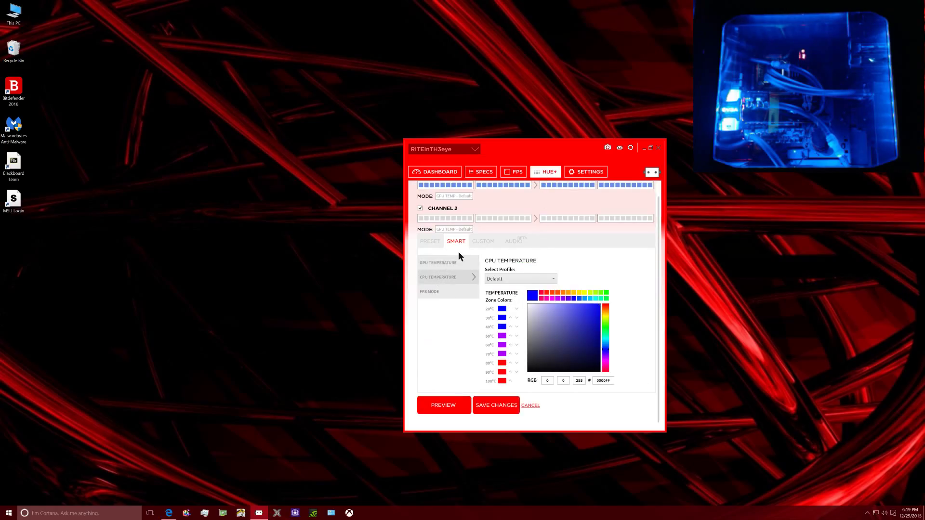
{"action": "left_click", "coordinate": [444, 176]}
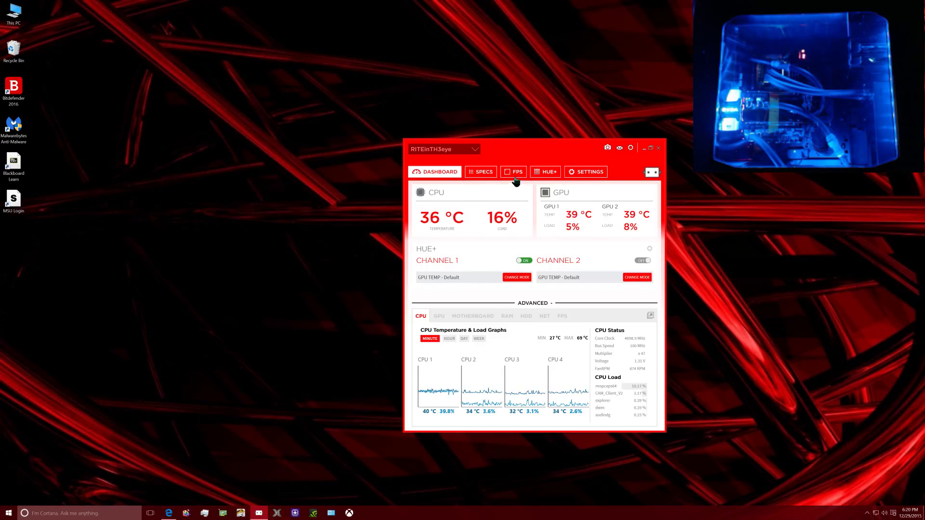
{"action": "left_click", "coordinate": [546, 174]}
- Save and apply FPS Mode smart lighting, then show the Custom lighting modes
{"action": "left_click", "coordinate": [460, 292]}
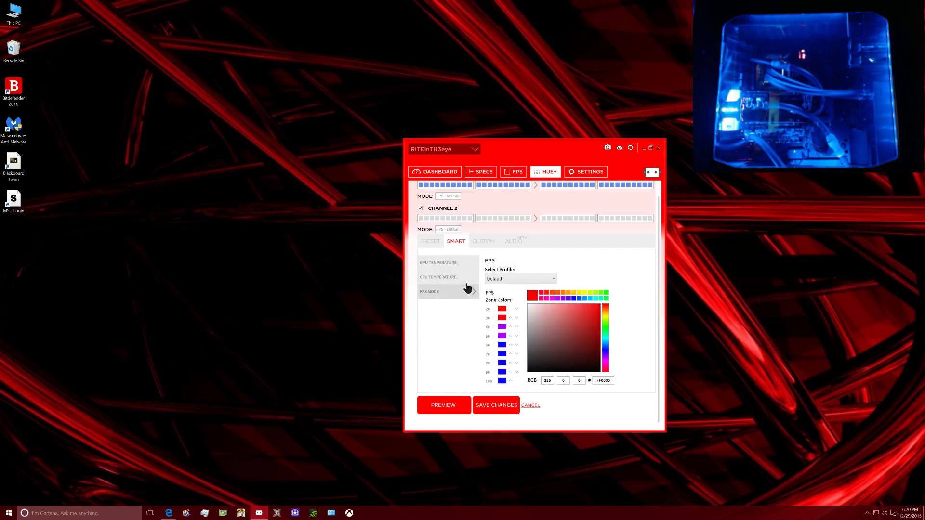
{"action": "left_click", "coordinate": [504, 405]}
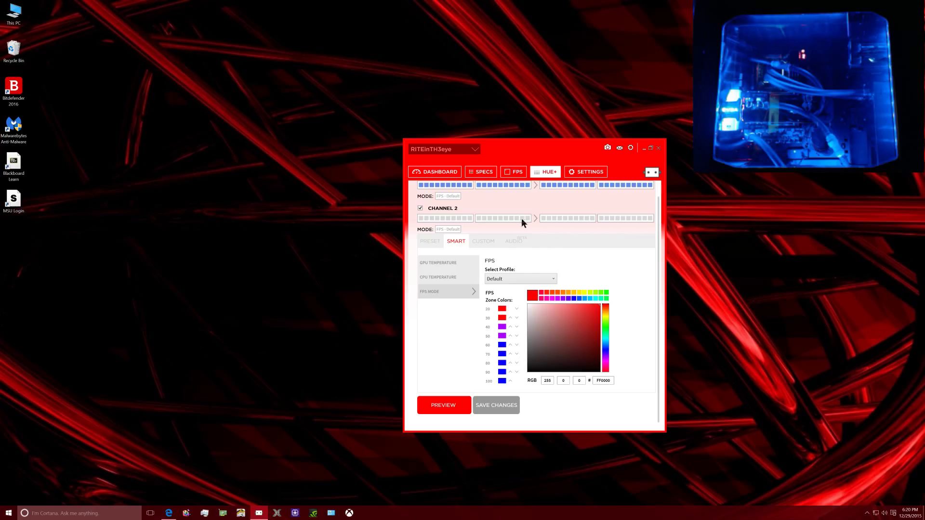
{"action": "left_click", "coordinate": [484, 242]}
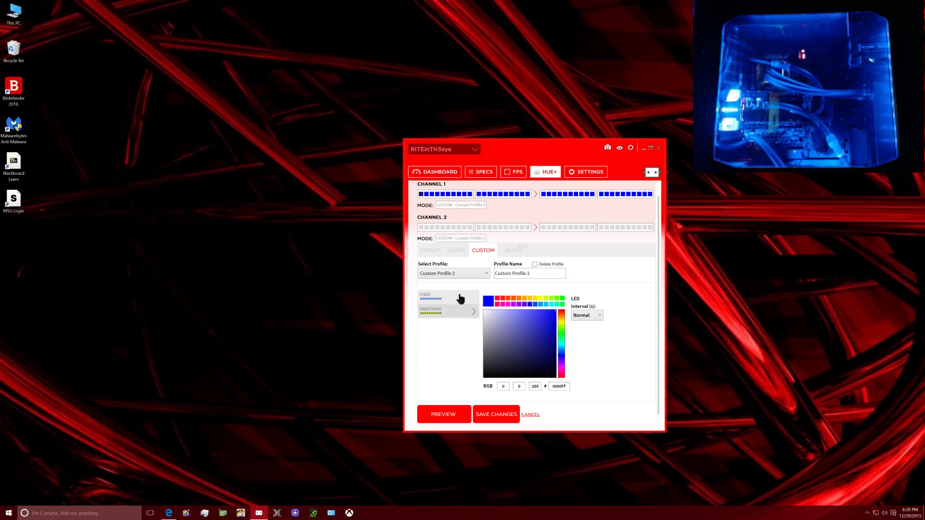
- Save the eight-colour Audio Sync cycle on Custom Profile 2 and bring up a YouTube video for sound
{"action": "left_click", "coordinate": [453, 313]}
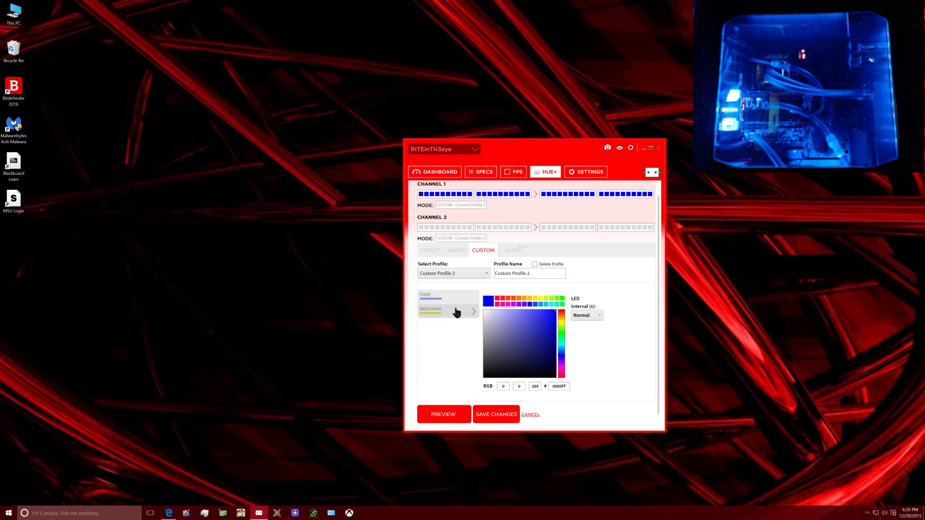
{"action": "left_click", "coordinate": [515, 250]}
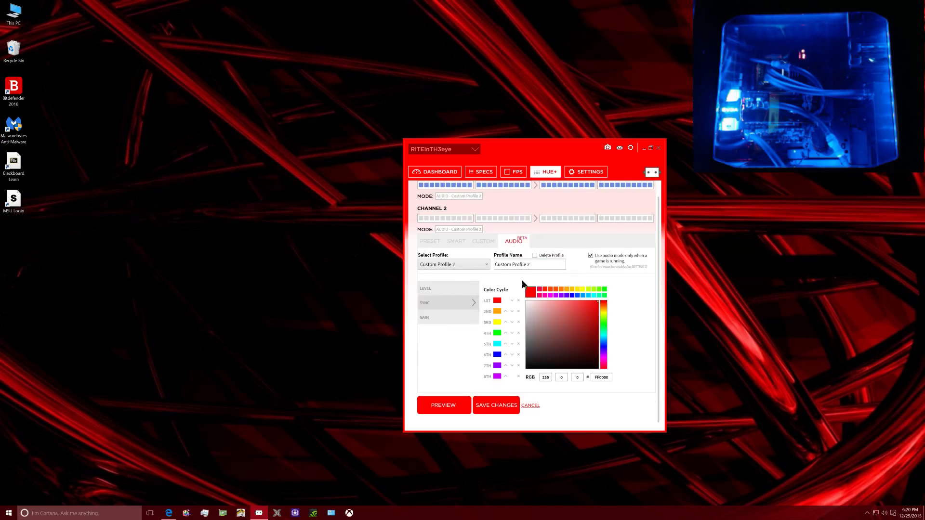
{"action": "left_click", "coordinate": [497, 405]}
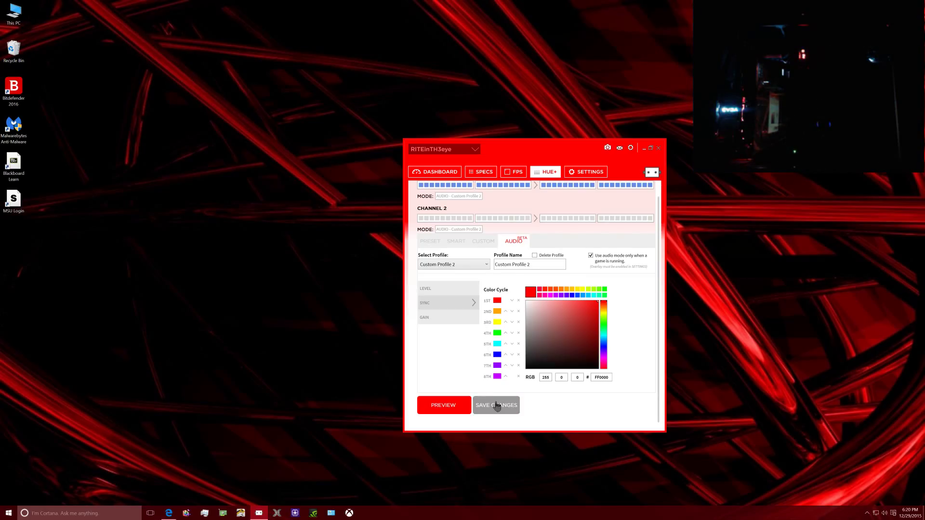
{"action": "left_click", "coordinate": [168, 513]}
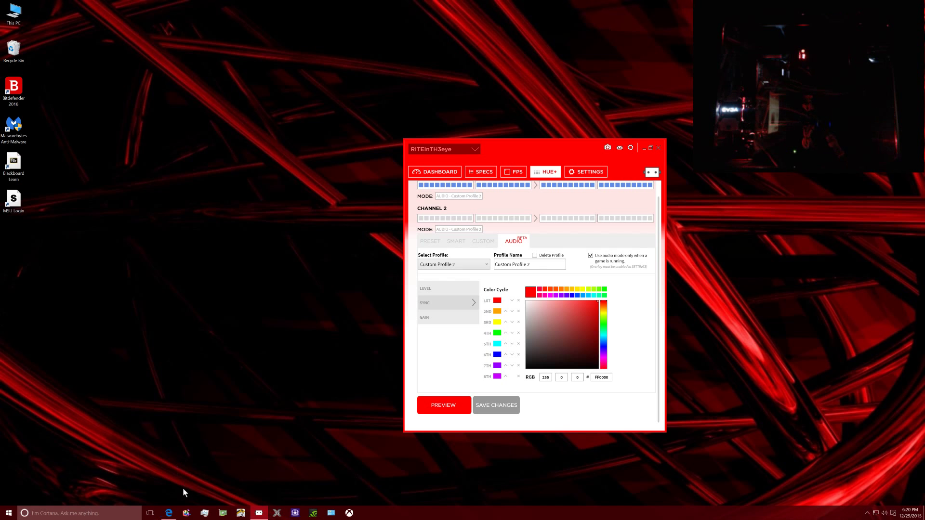
{"action": "left_click", "coordinate": [175, 514]}
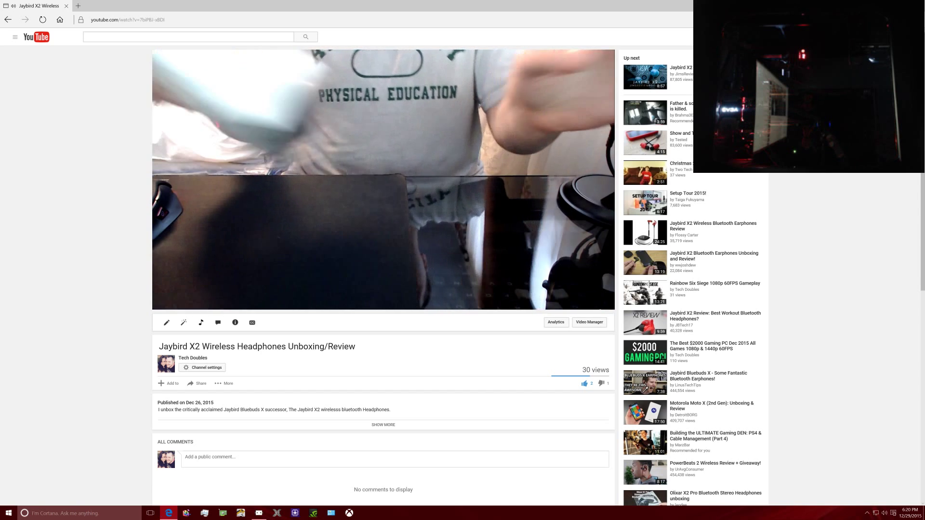
{"action": "left_click", "coordinate": [859, 6]}
{"action": "left_click", "coordinate": [169, 513]}
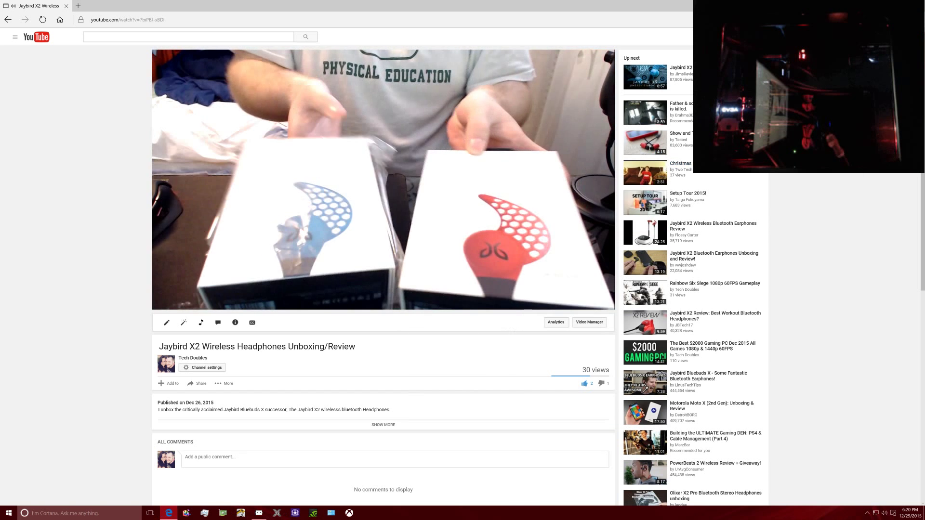
{"action": "left_click", "coordinate": [858, 6]}
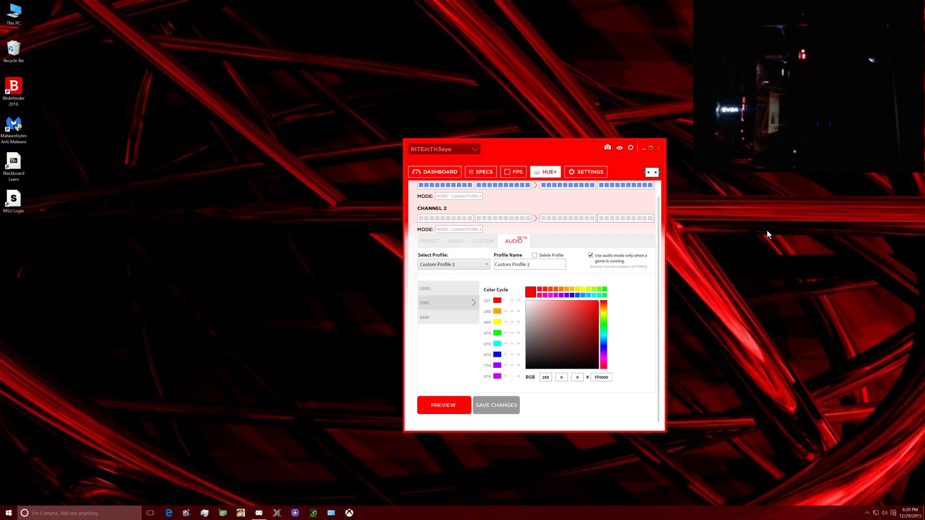